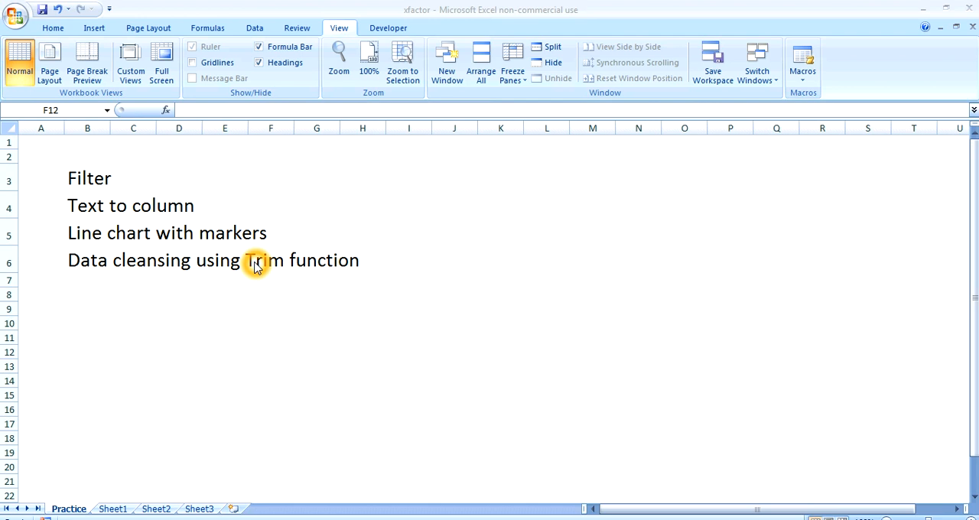
Copy the article's web address from cell A1 of Sheet1 and open it in the Chrome incognito window
left_click(107, 510)
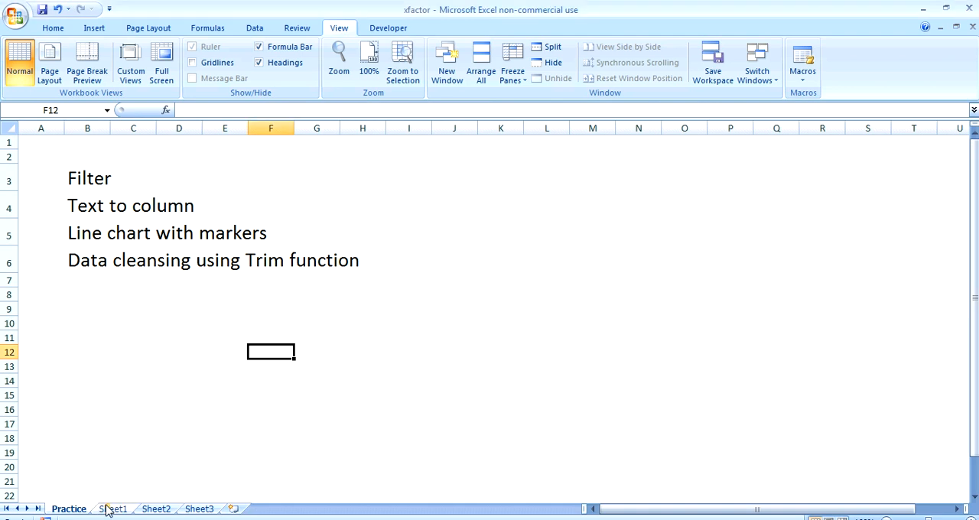
left_click(111, 509)
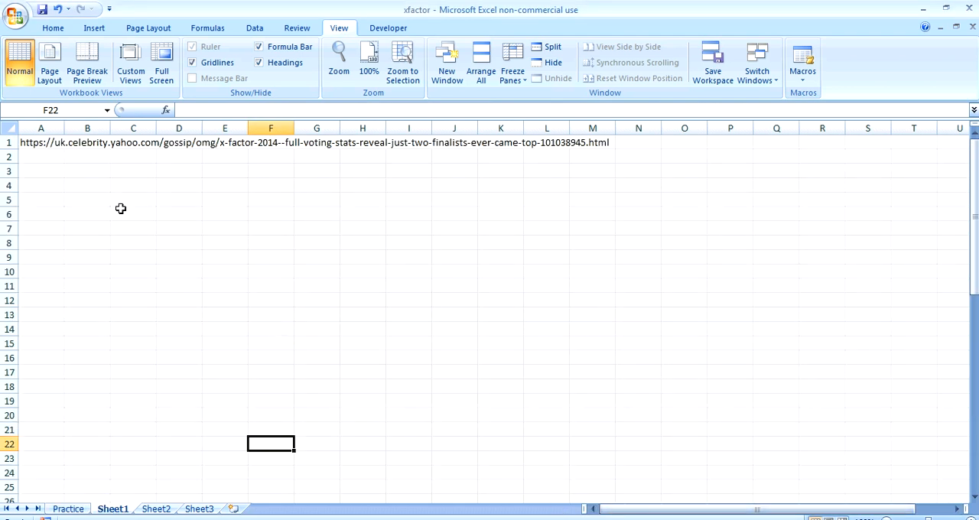
left_click(42, 144)
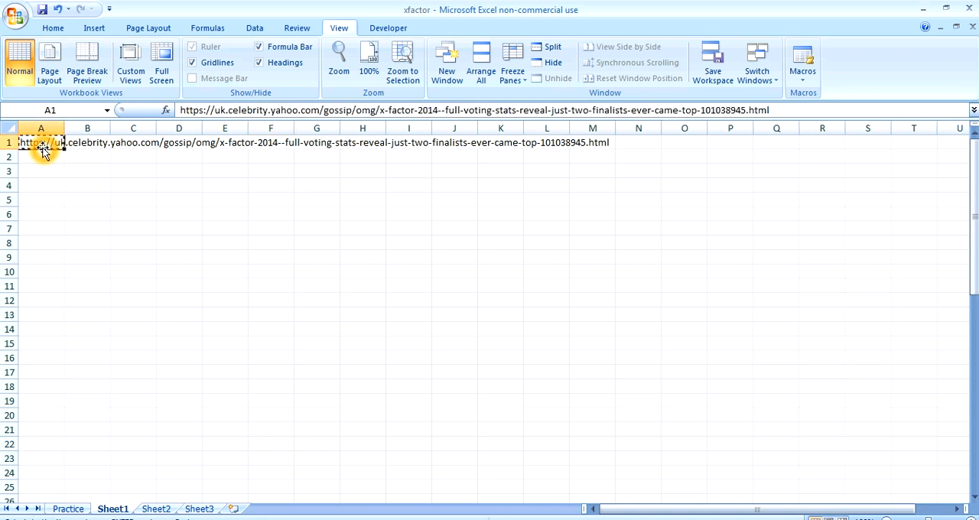
key("ctrl+c")
left_click(193, 519)
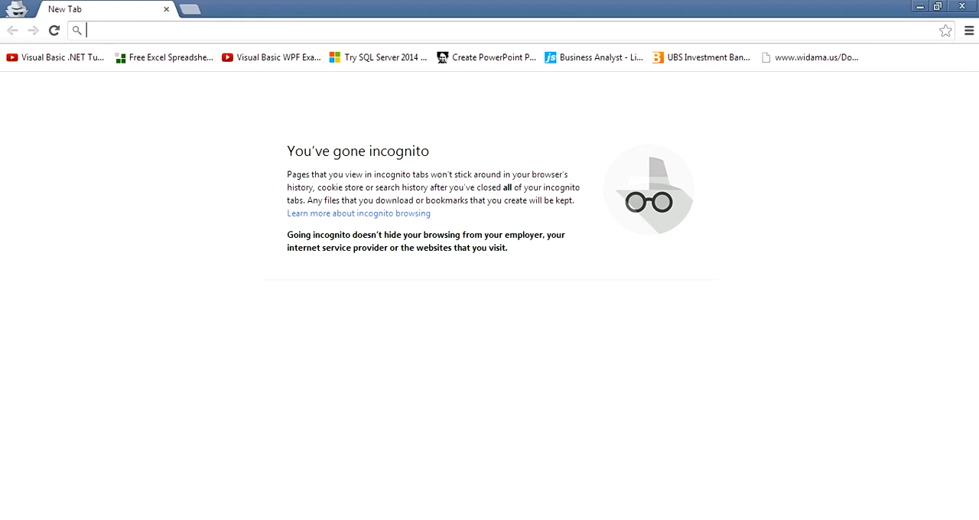
key("ctrl+v")
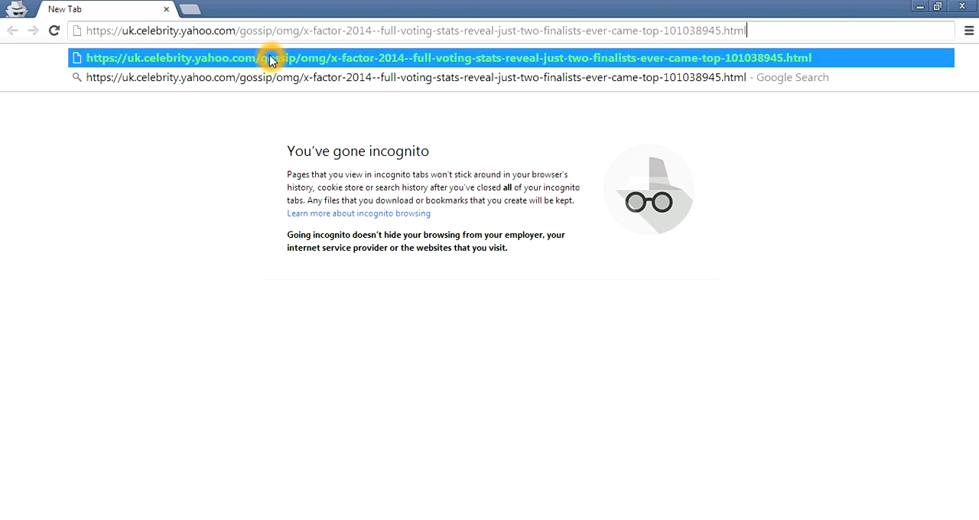
key("Return")
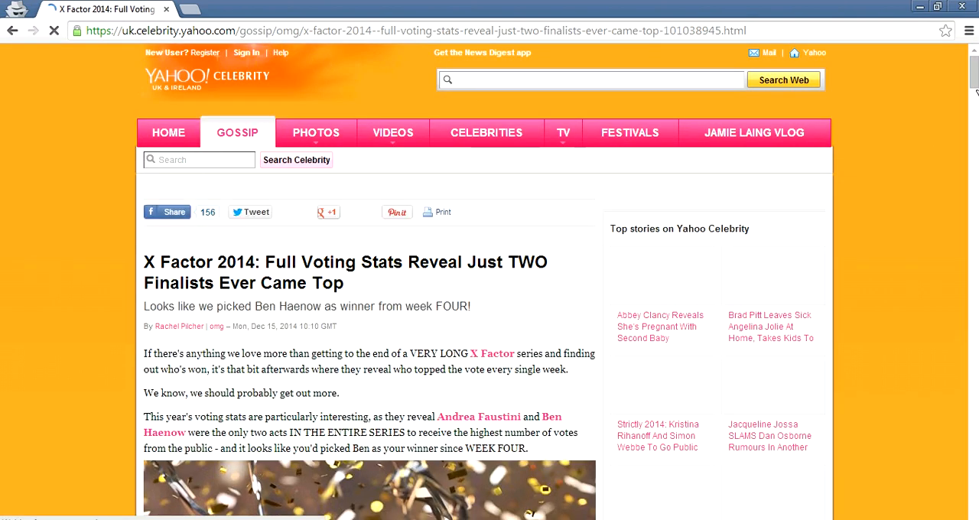
Find the weekly voting figures in the article and select the whole Vote 1 list, including its heading, for copying
left_click_drag(973, 81, 976, 237)
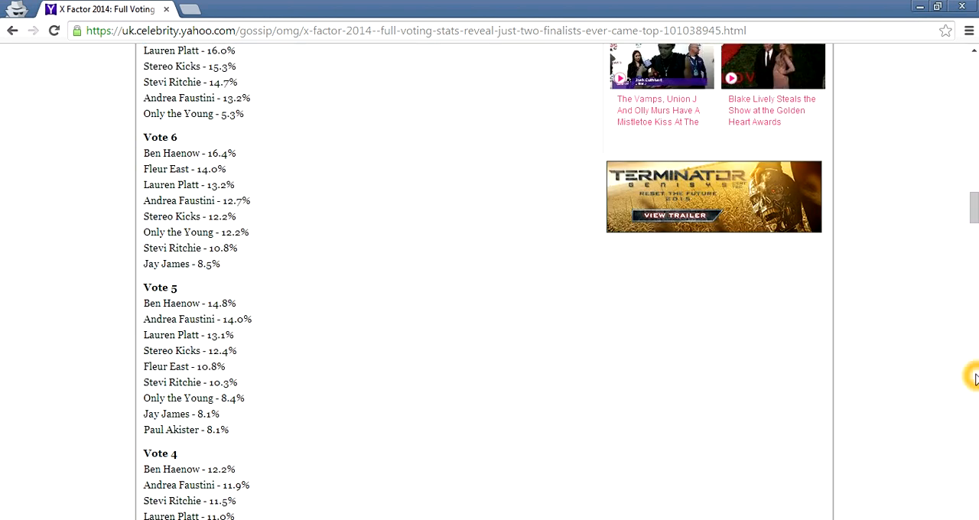
left_click(974, 519)
left_click(973, 519)
left_click(973, 519)
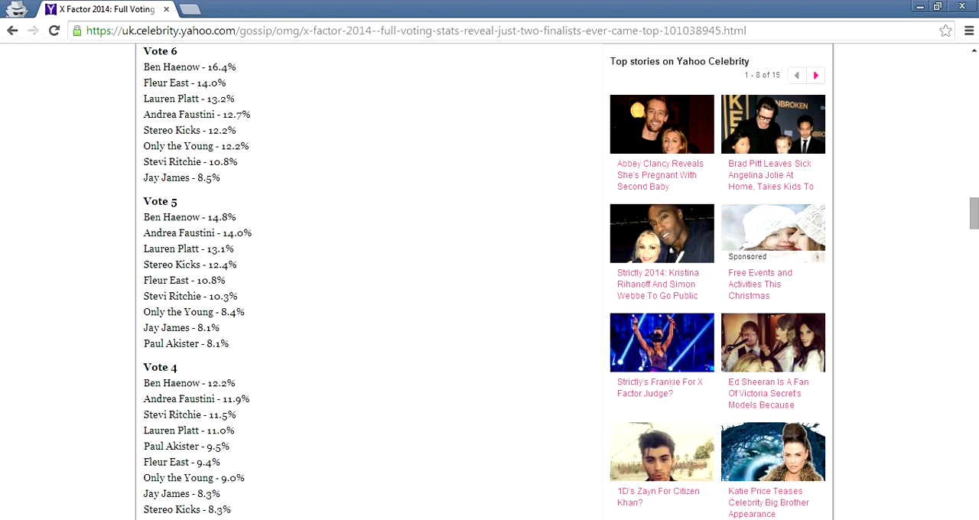
left_click_drag(974, 221, 974, 165)
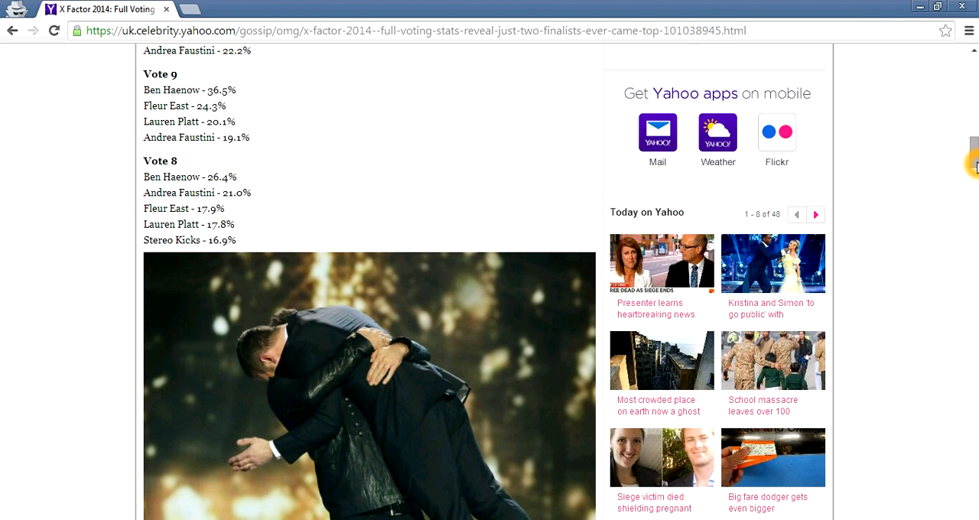
left_click_drag(976, 166, 973, 315)
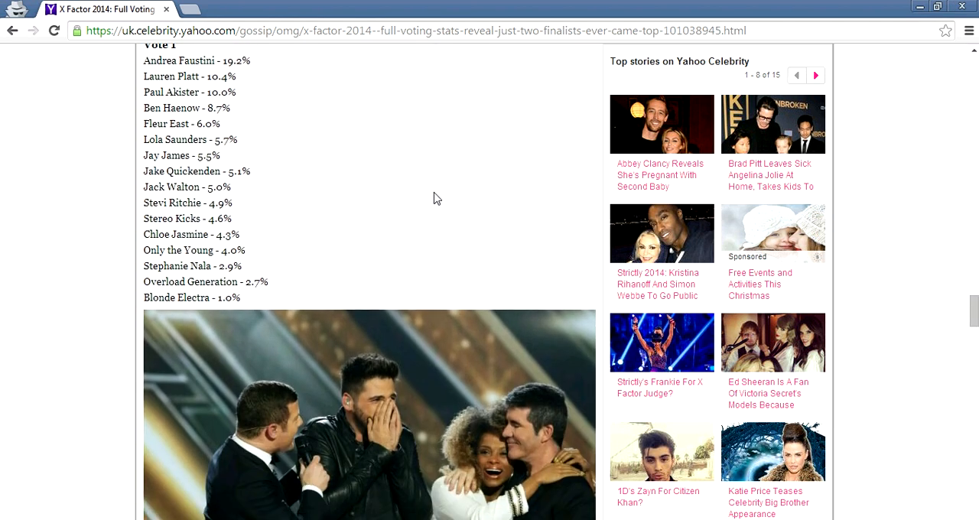
left_click_drag(260, 298, 147, 62)
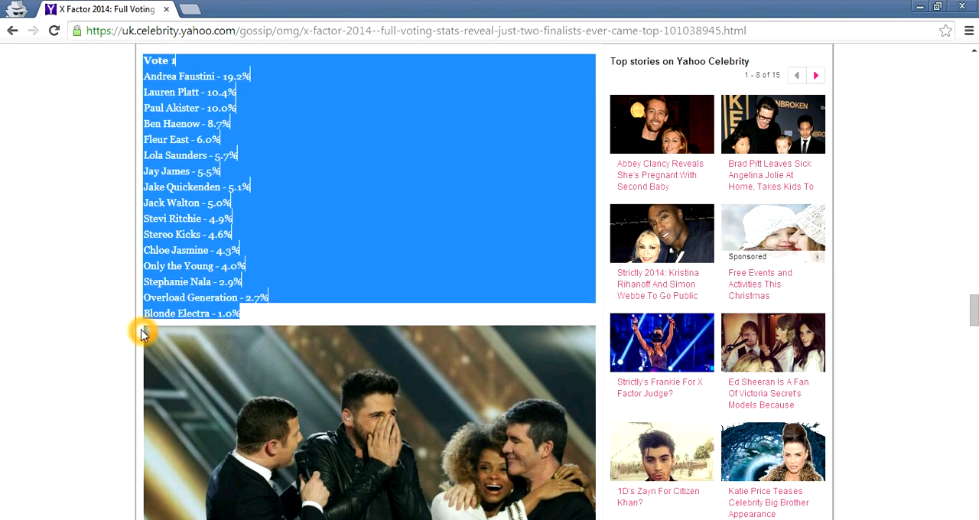
Switch back to Excel and paste the copied Vote 1 list into Sheet1 starting at cell A18
key("alt+Tab")
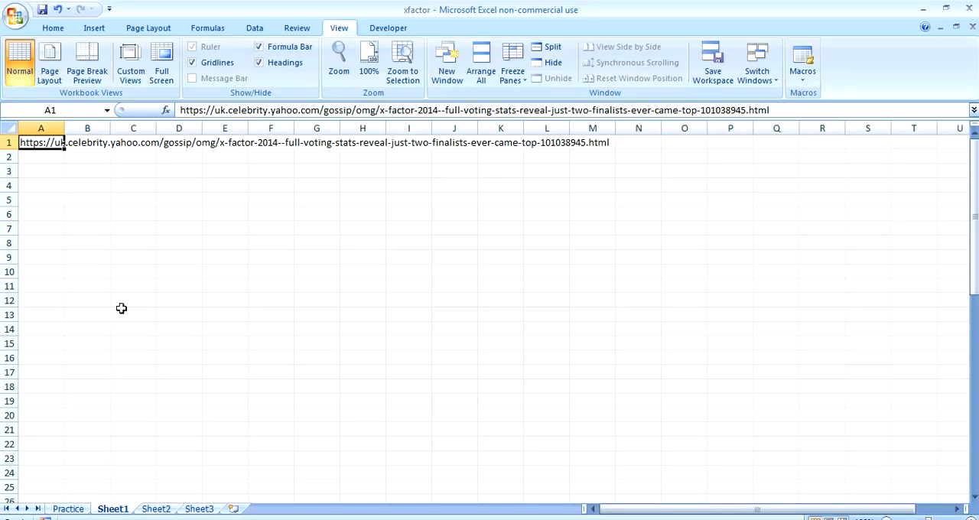
left_click(43, 234)
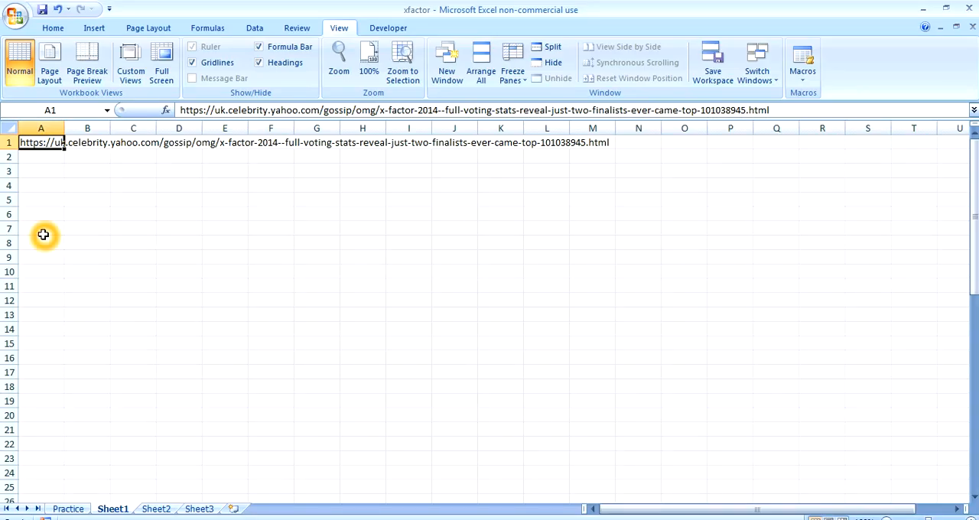
left_click(48, 383)
key("ctrl+v")
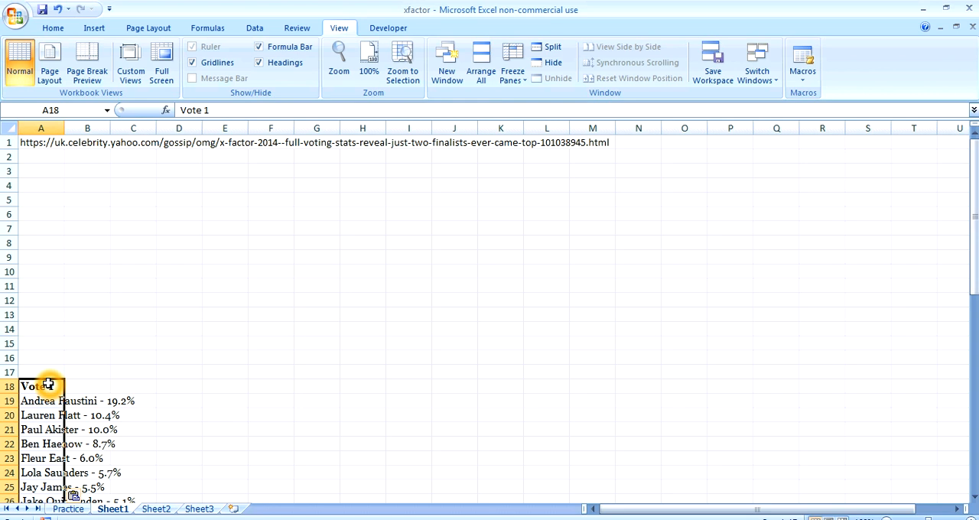
left_click(363, 338)
left_click_drag(969, 223, 975, 286)
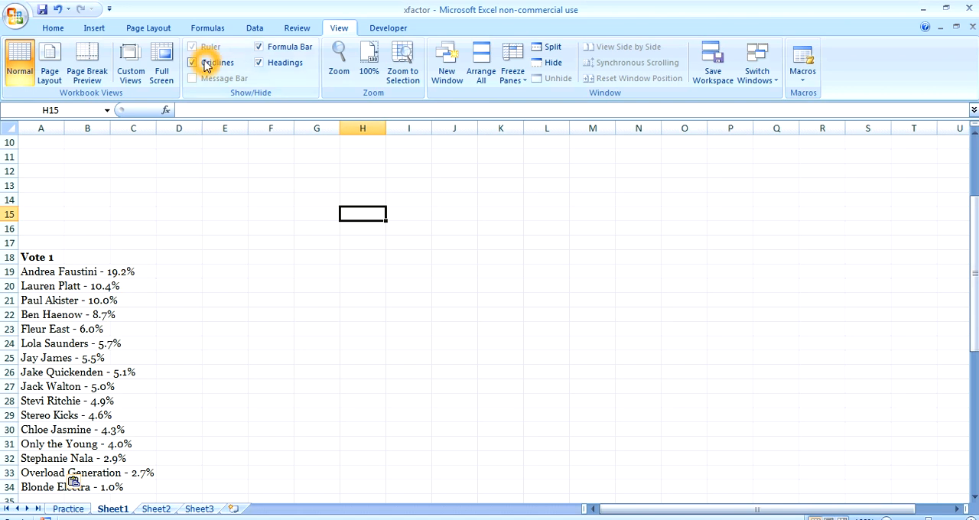
Run Text to Columns on A19:A34 as delimited data, with a hyphen (-) as the only delimiter
left_click(255, 27)
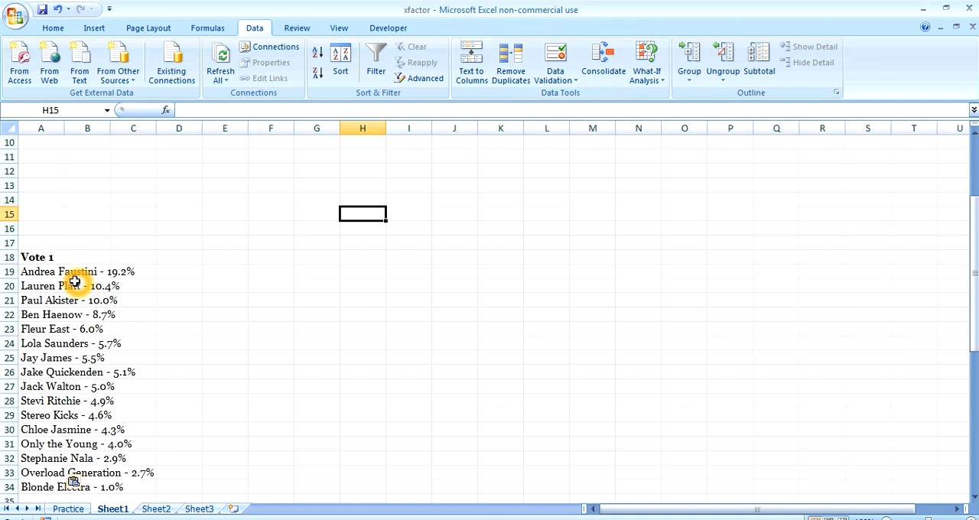
left_click(50, 271)
left_click_drag(51, 271, 48, 486)
left_click(476, 89)
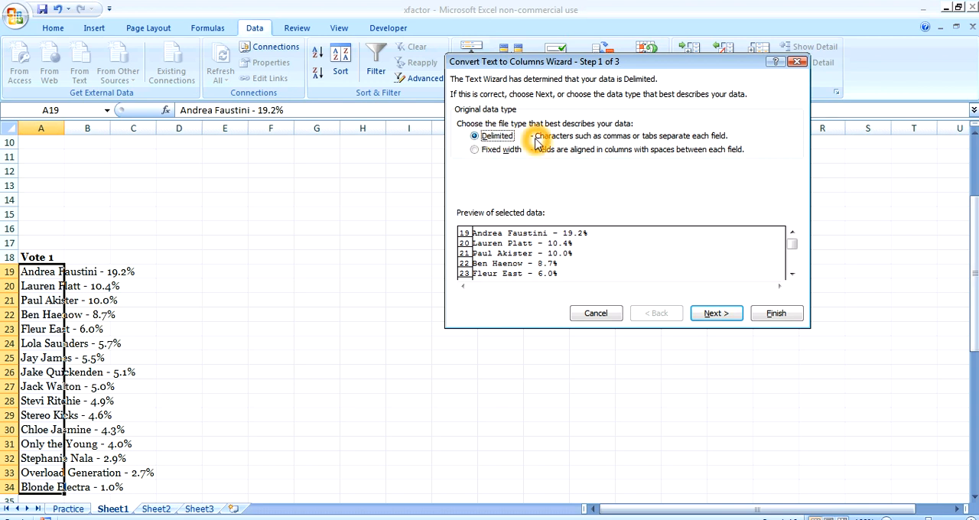
left_click(713, 314)
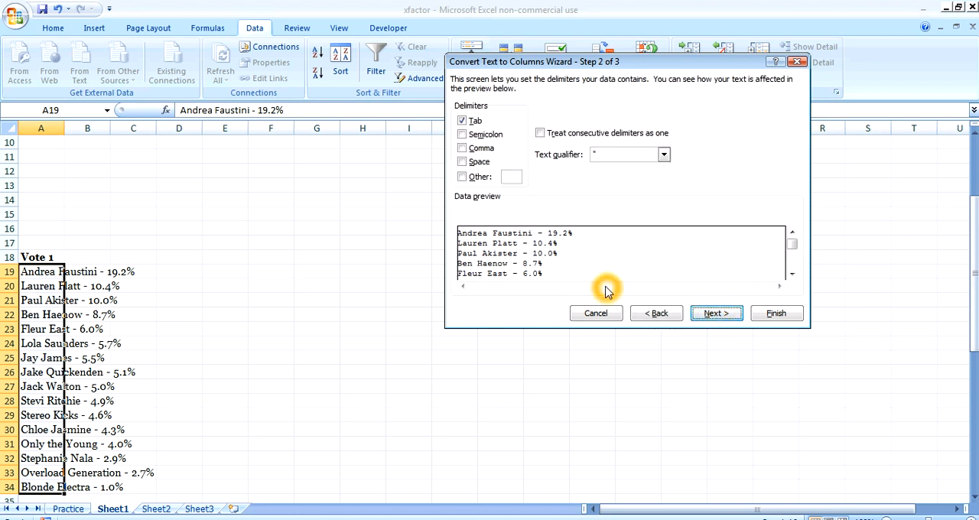
left_click(465, 179)
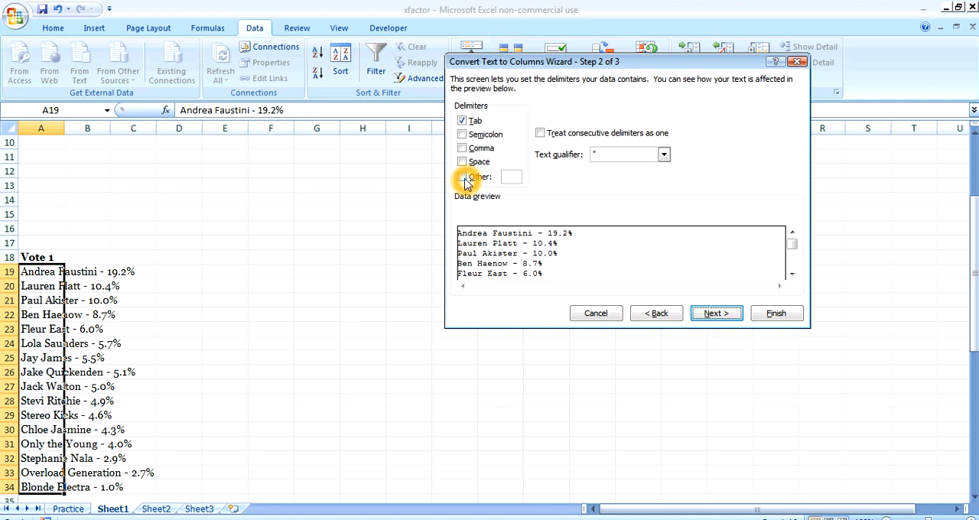
left_click(462, 121)
left_click(506, 177)
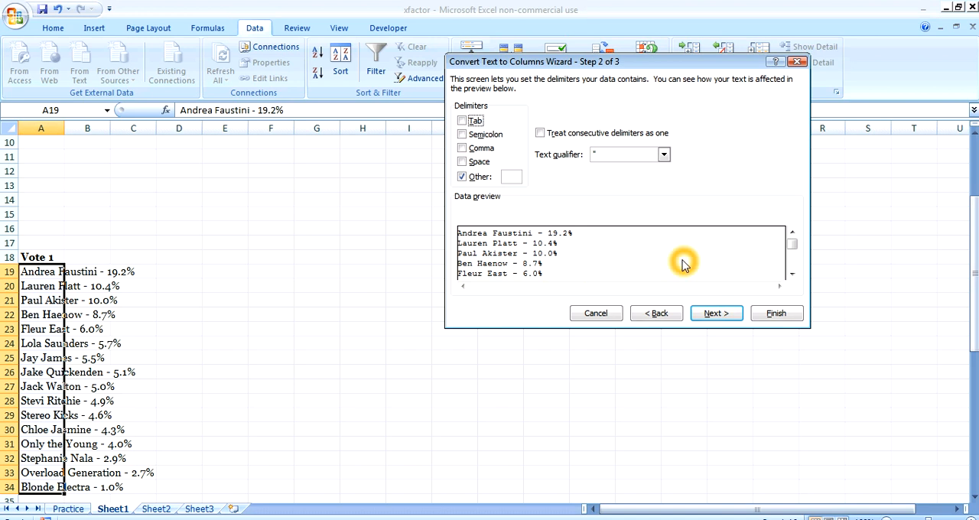
left_click(514, 178)
type("-")
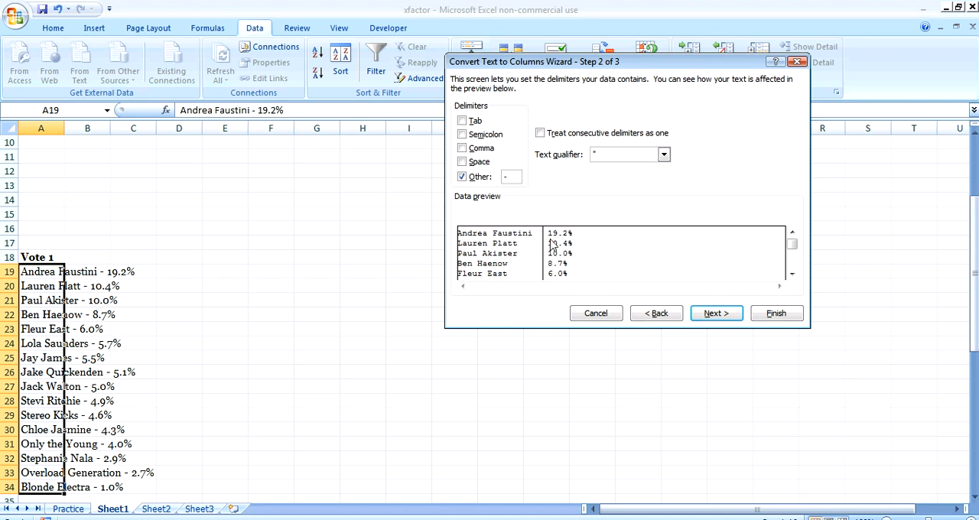
left_click(709, 314)
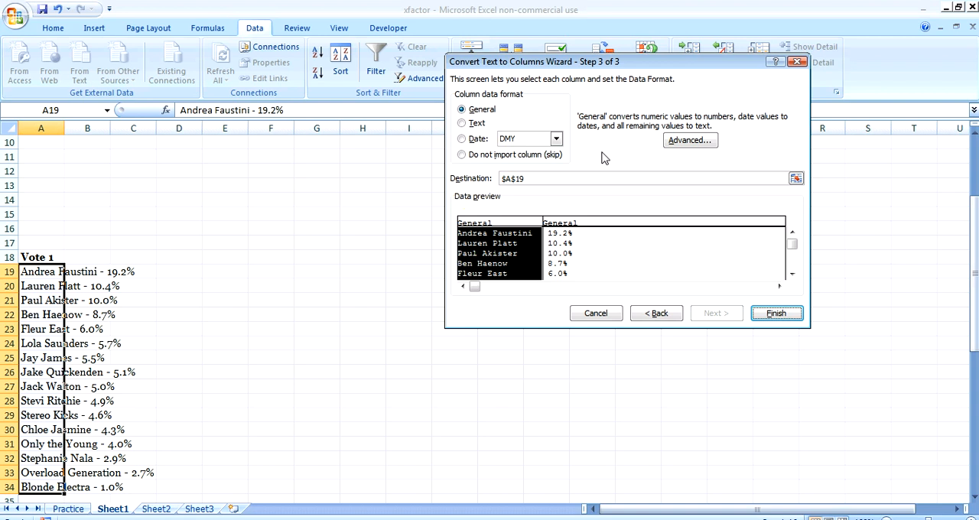
Send the split data to destination cell D19, finish the conversion, and widen column D to fit the contestant names
left_click(541, 178)
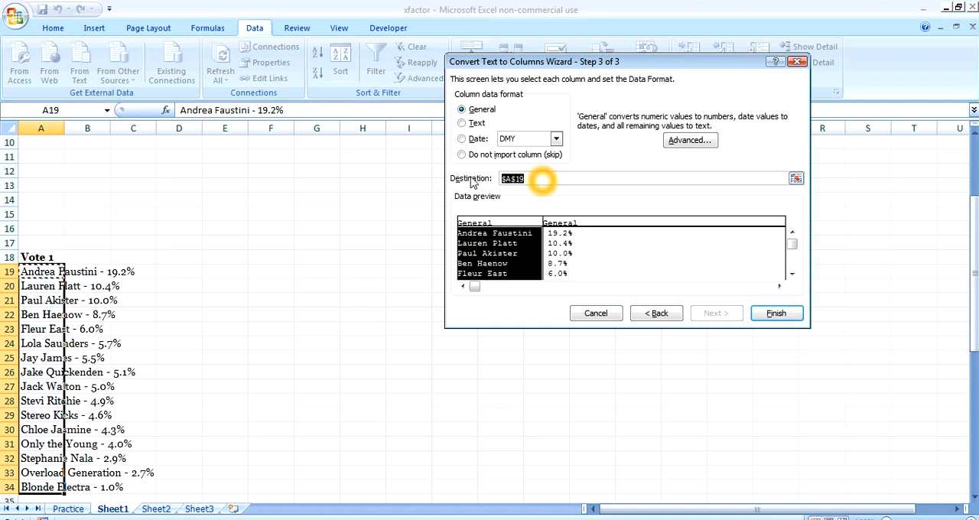
key("BackSpace")
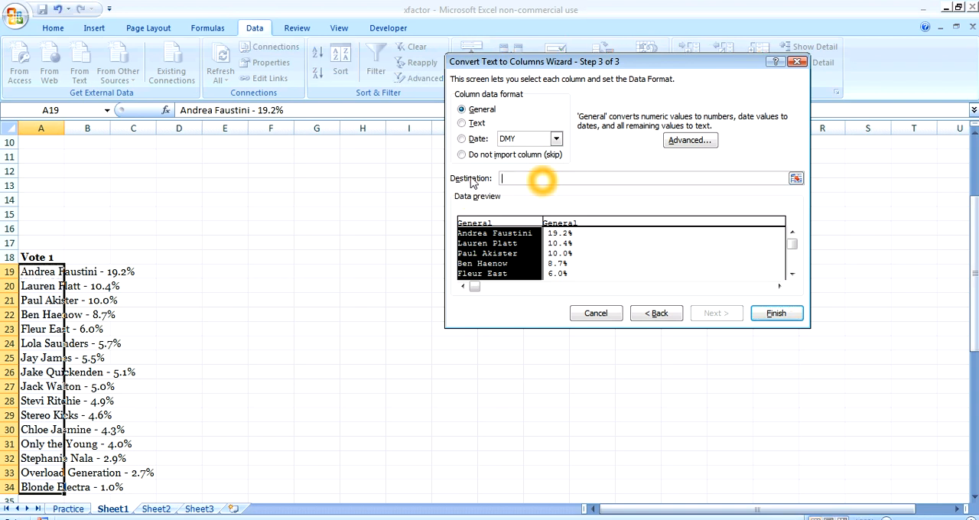
left_click(195, 272)
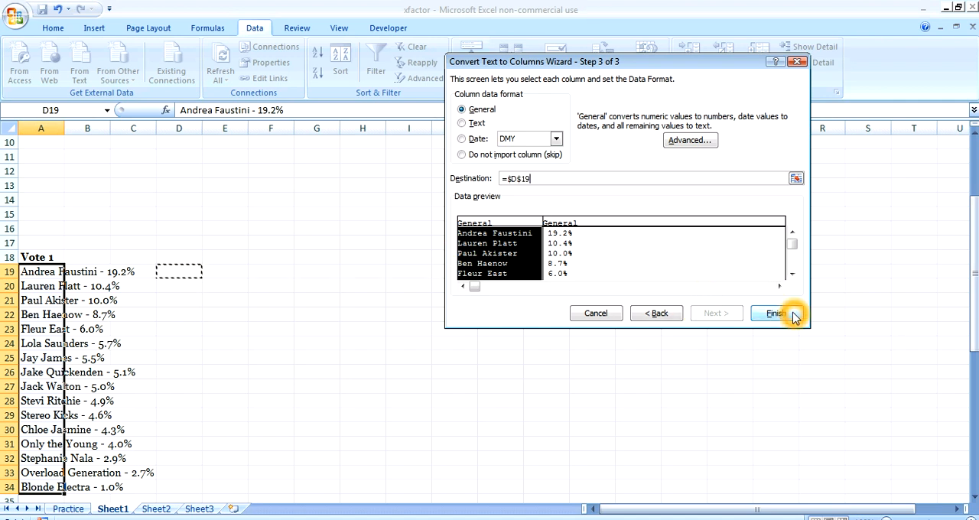
left_click(792, 314)
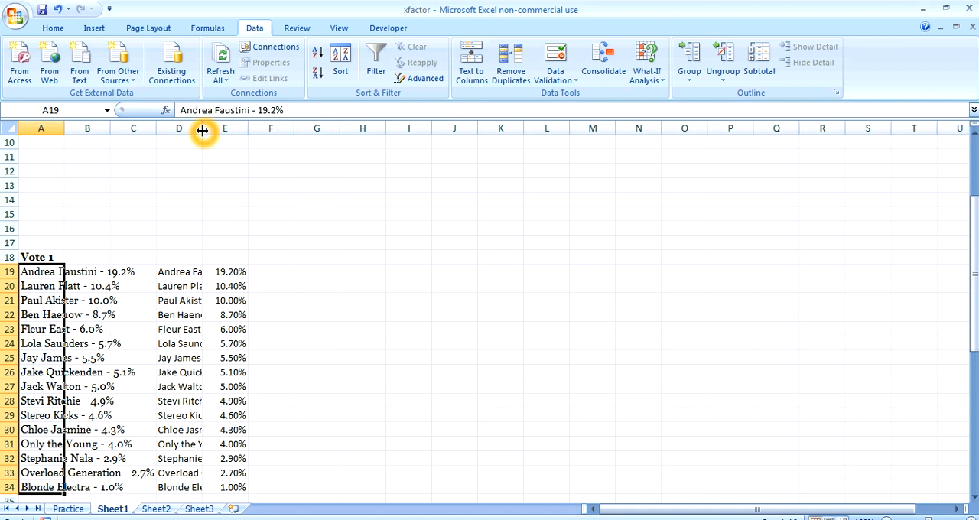
left_click_drag(202, 128, 309, 143)
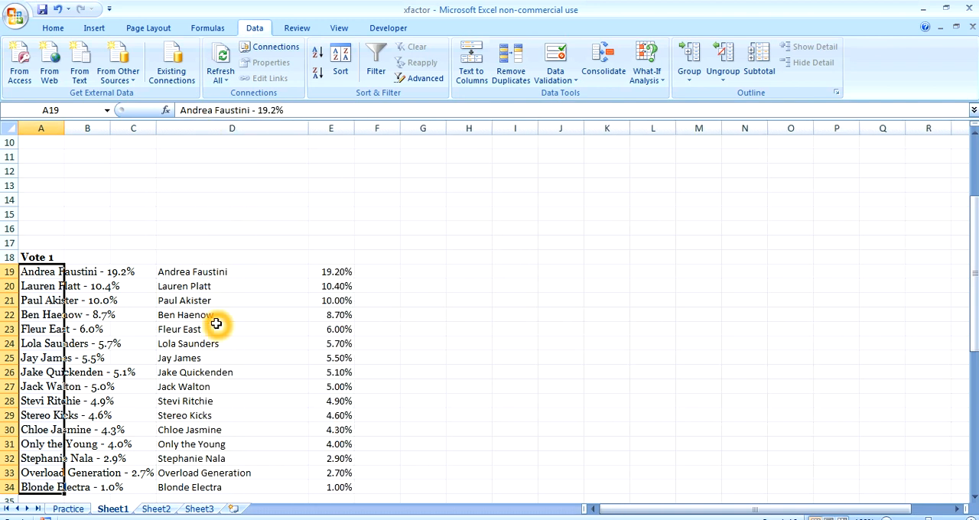
Check the text in D19 for extra spaces and enter the formula =TRIM(D19) in cell F19
left_click(333, 372)
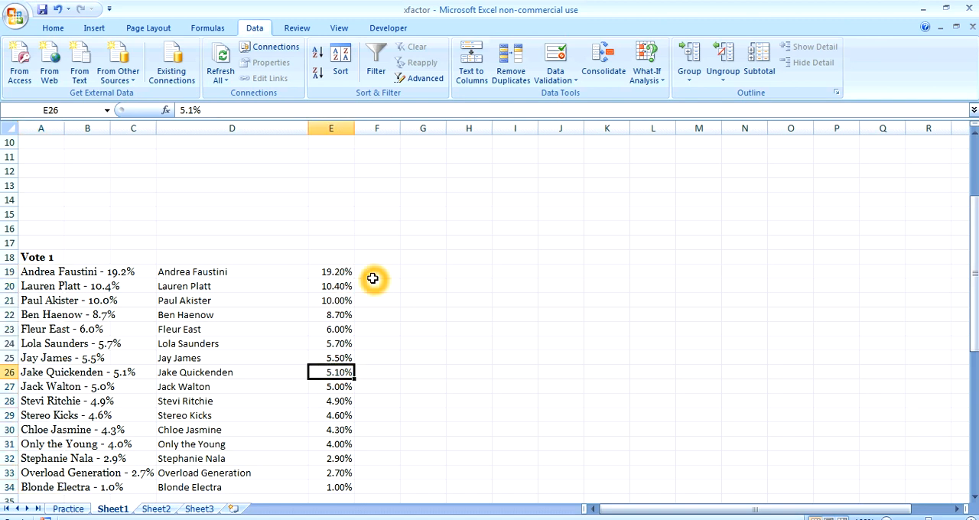
left_click(271, 273)
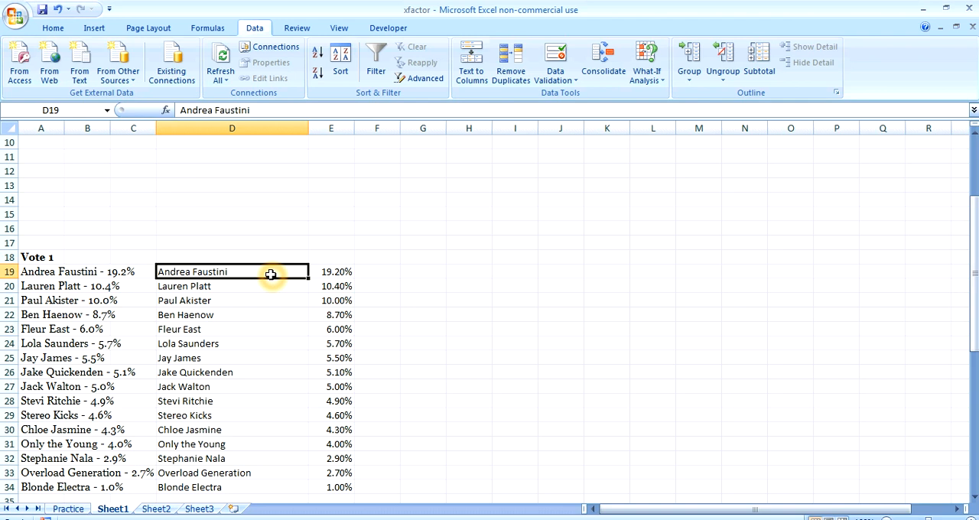
left_click(286, 113)
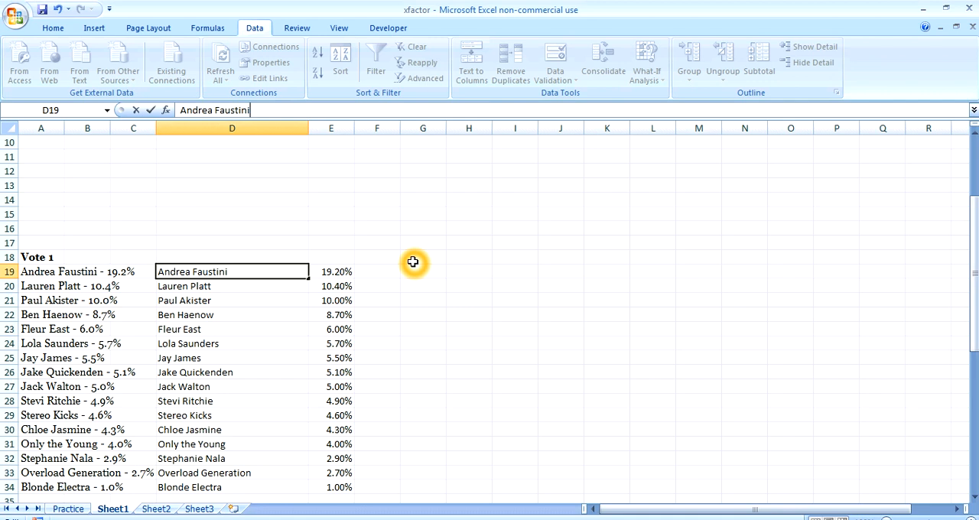
left_click(372, 274)
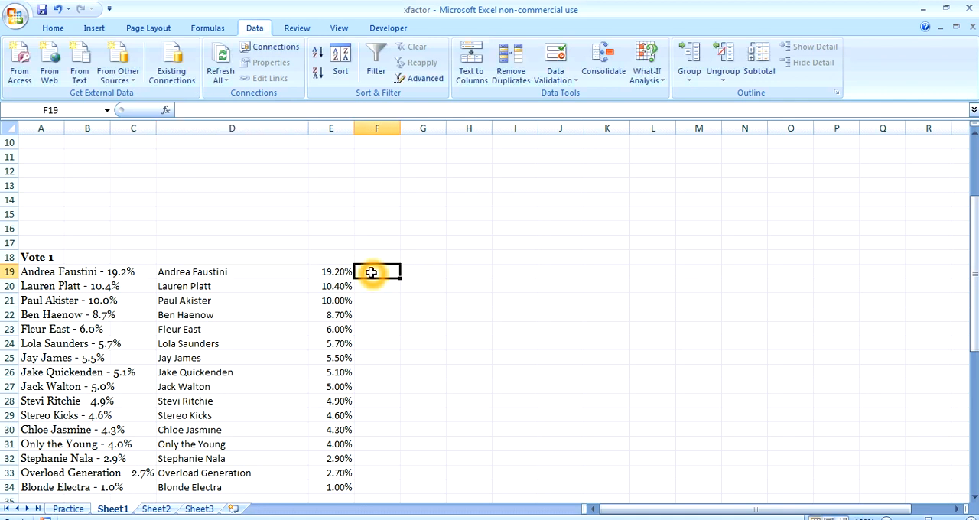
type("=t")
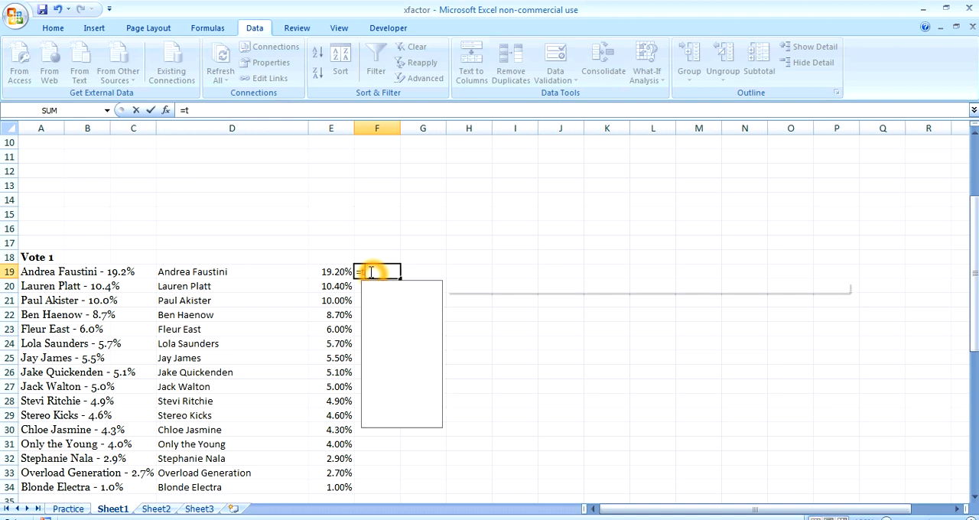
type("rim")
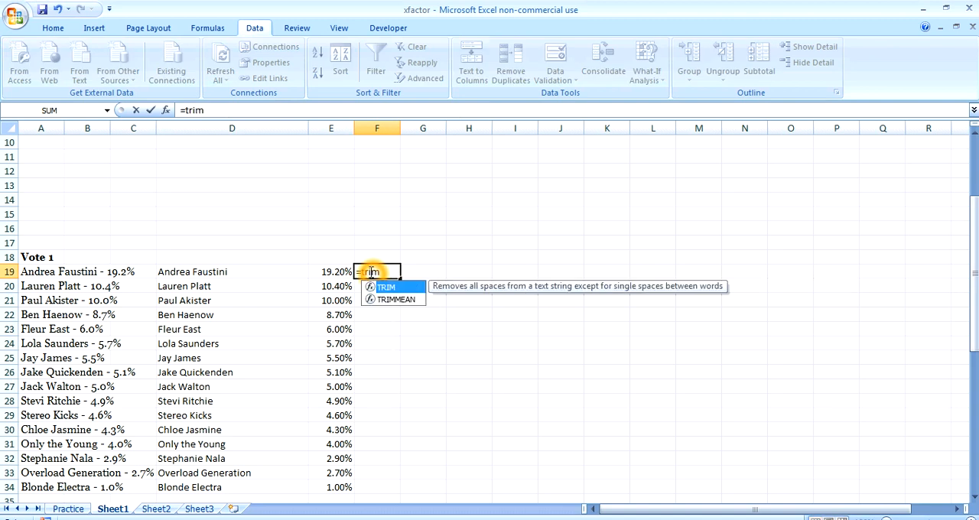
type("(")
left_click(222, 275)
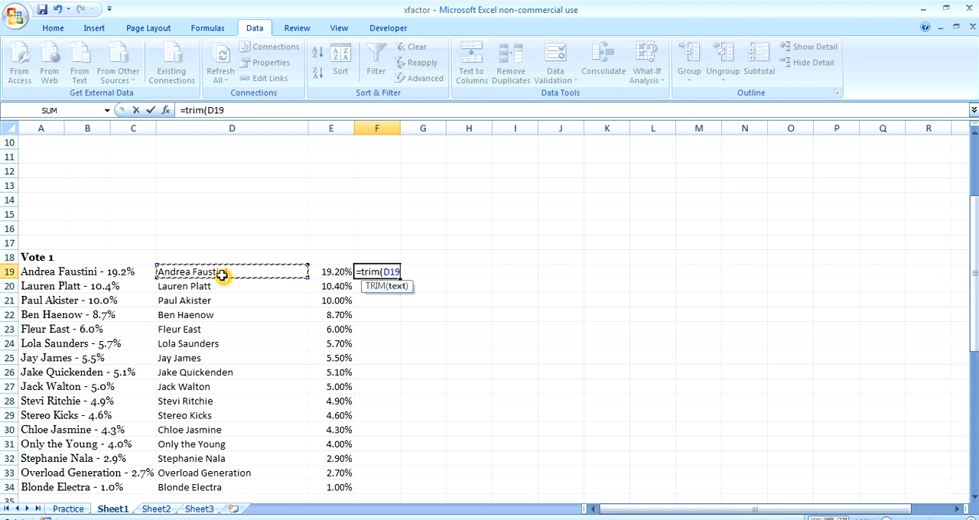
key("Return")
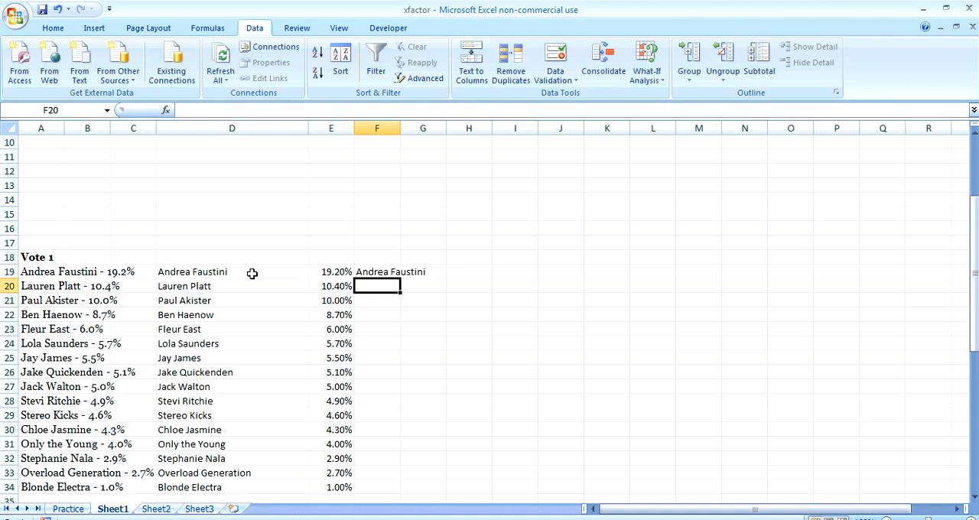
Fill the TRIM formula from F19 down through F34 to clean every contestant name
left_click(378, 272)
double_click(400, 279)
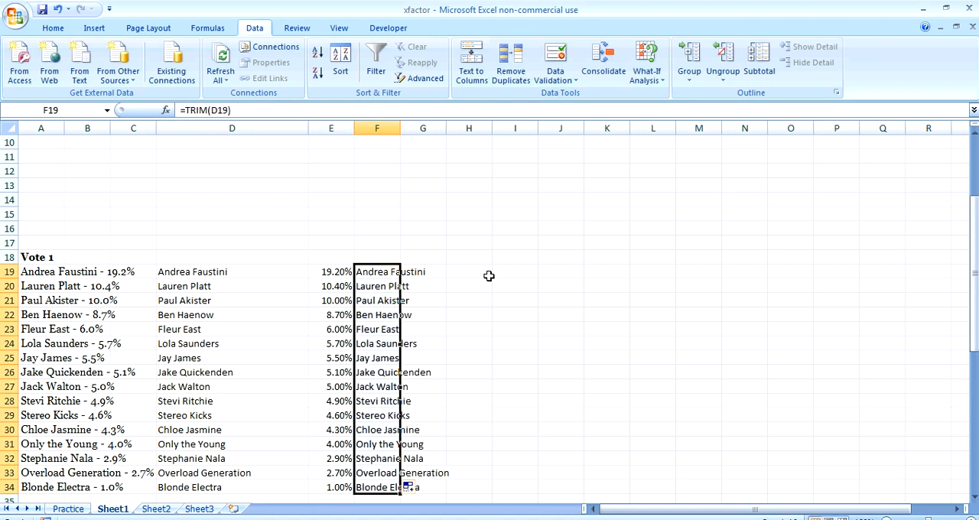
left_click(490, 276)
left_click(381, 273)
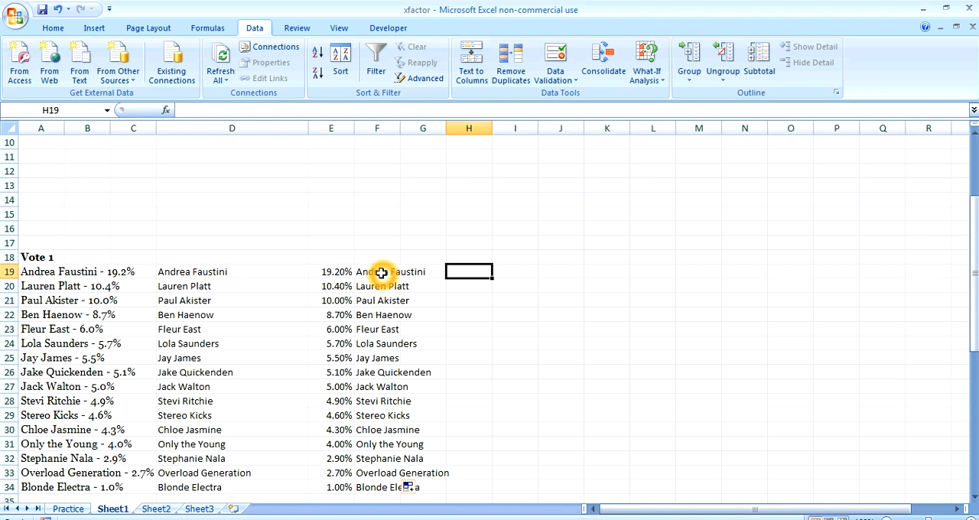
left_click(509, 297)
Copy the trimmed names in F19:F34 and paste them as values only over the names starting at D19
left_click_drag(975, 272, 974, 280)
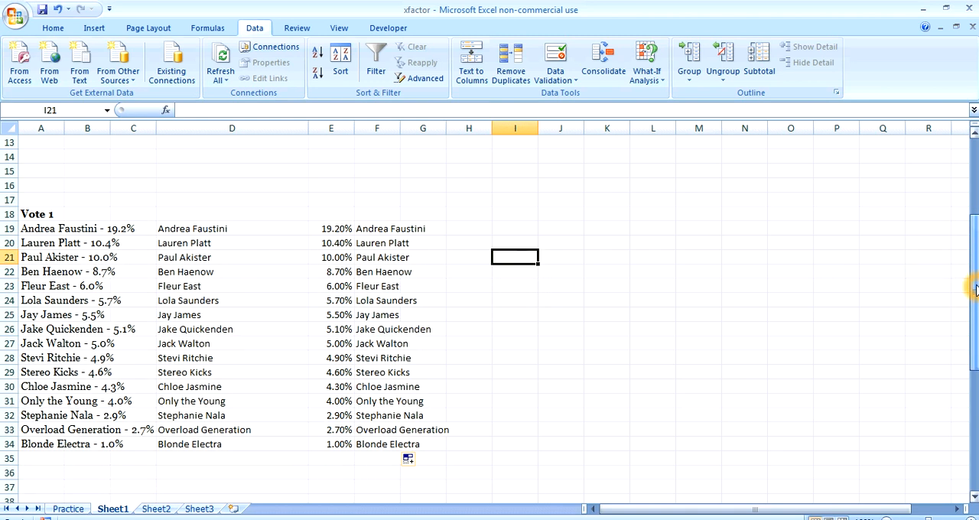
left_click(379, 230)
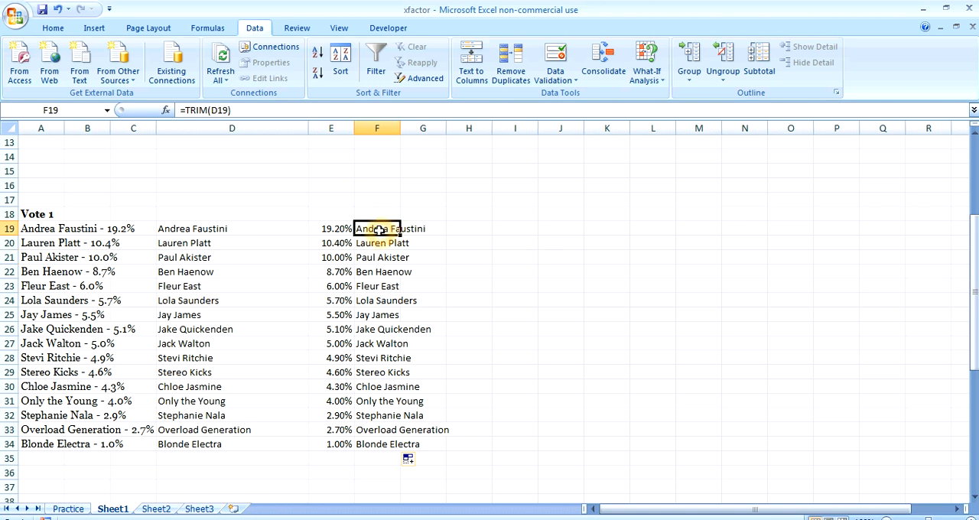
key("ctrl+Down")
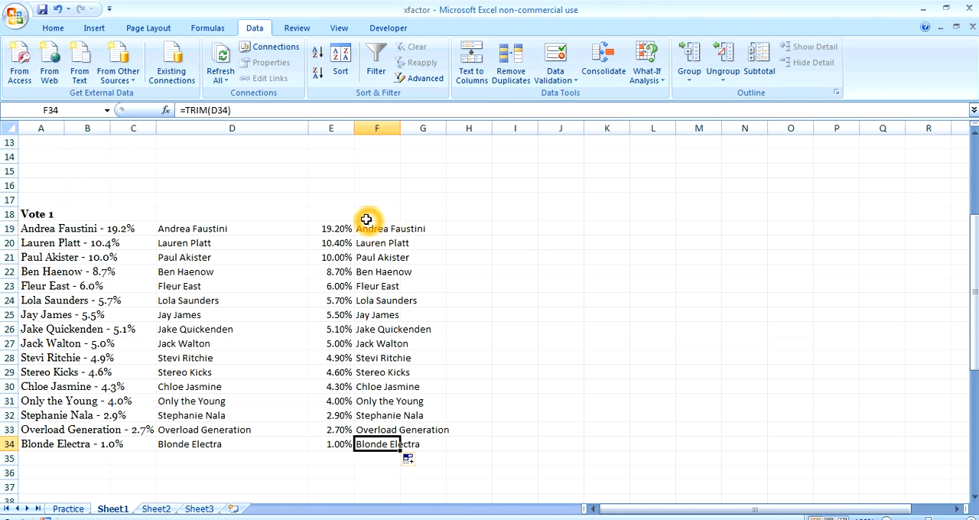
left_click(368, 230)
key("ctrl+shift+Down")
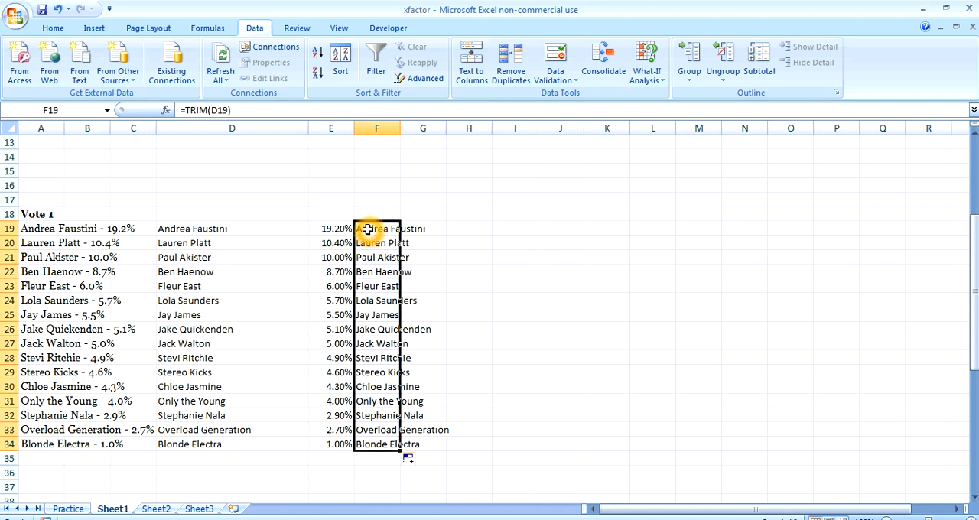
left_click(217, 228)
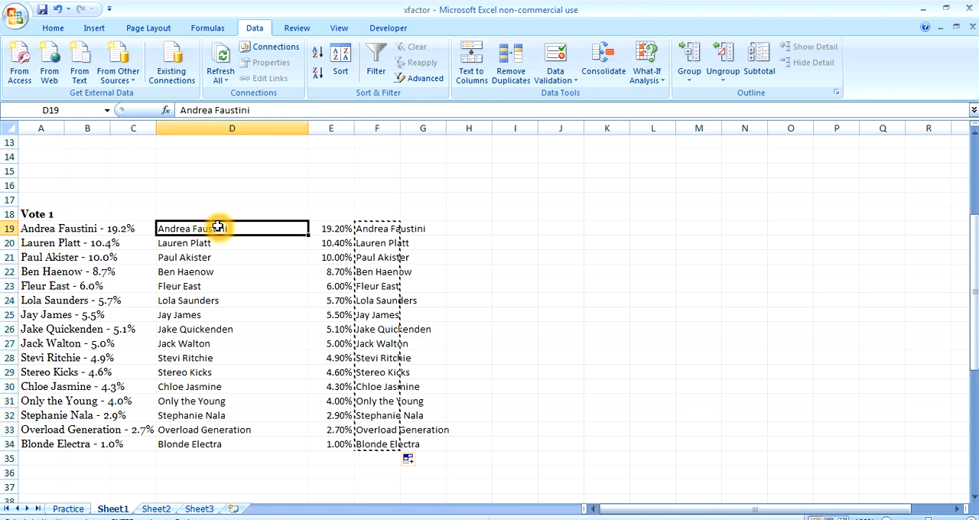
right_click(218, 227)
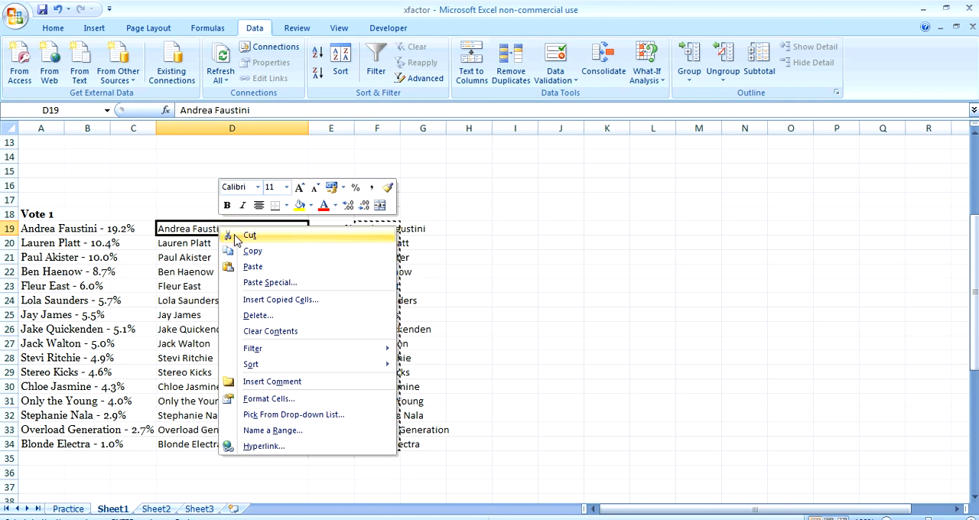
left_click(258, 283)
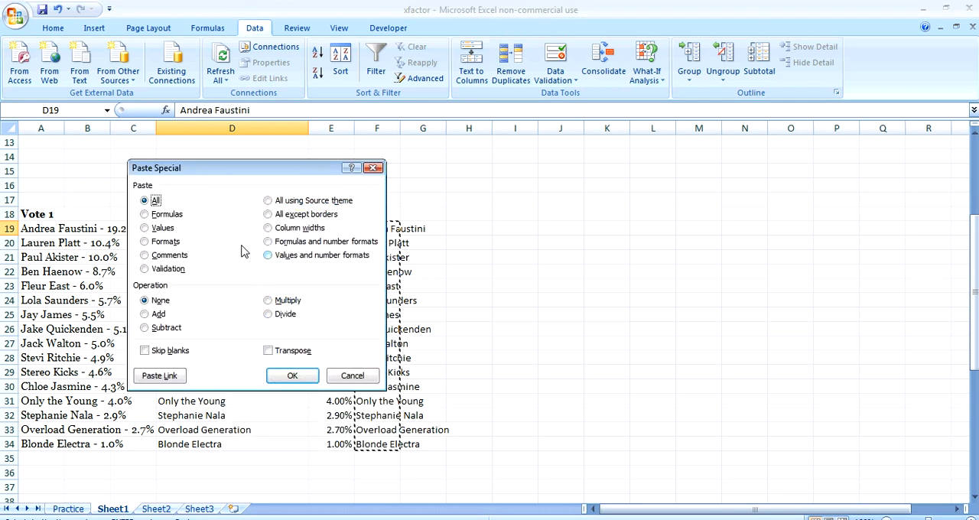
left_click(143, 227)
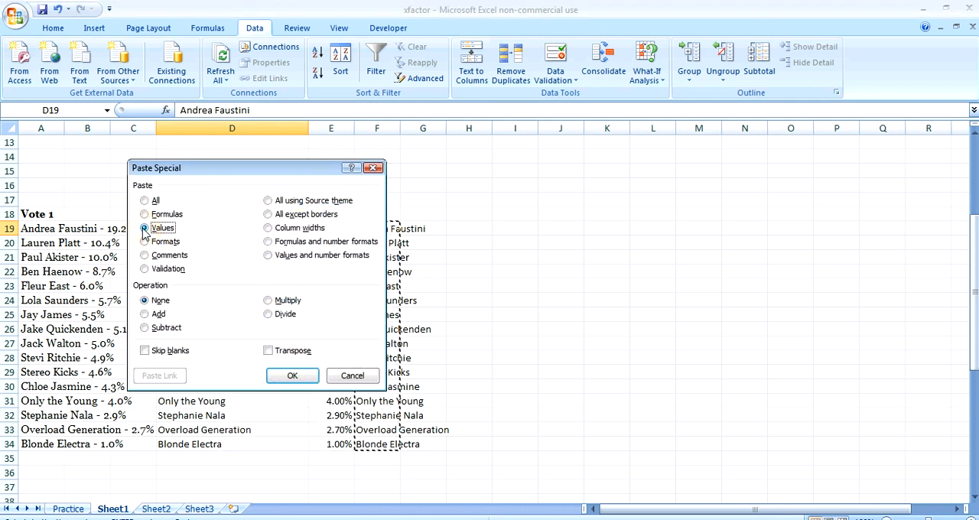
left_click(283, 374)
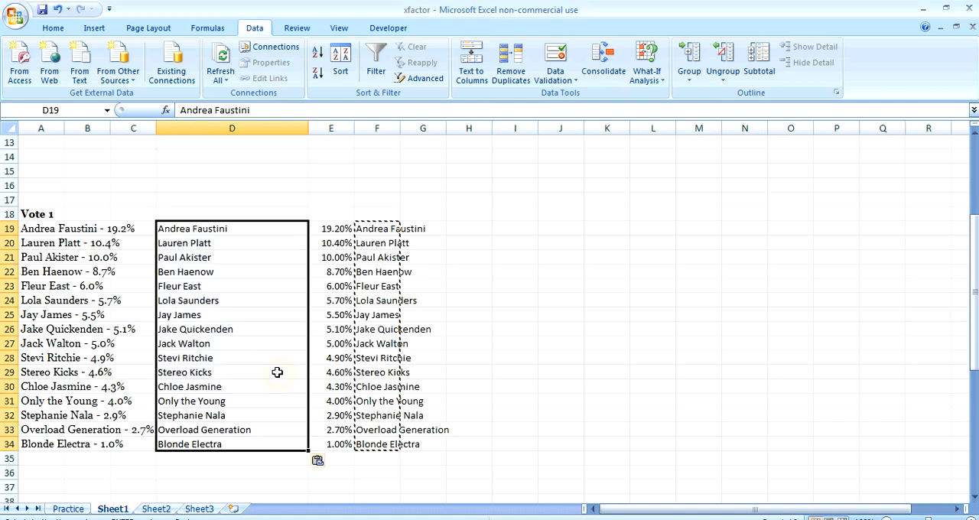
key("Escape")
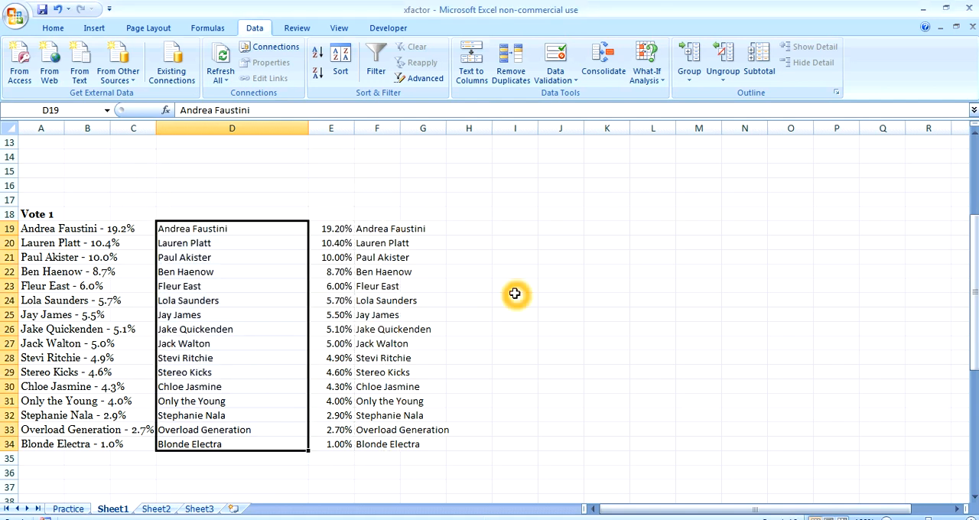
Delete the TRIM helper formulas from F19:F34
left_click(212, 233)
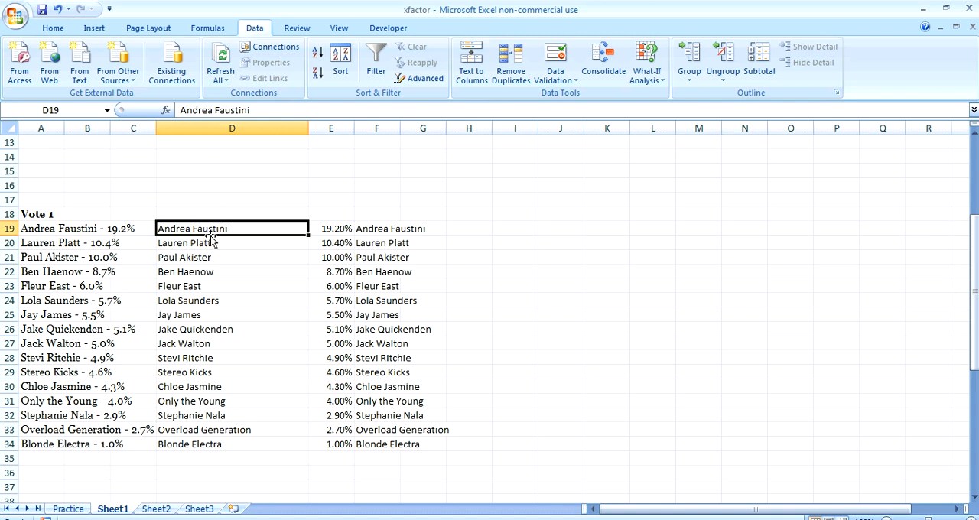
left_click(214, 243)
left_click(385, 227)
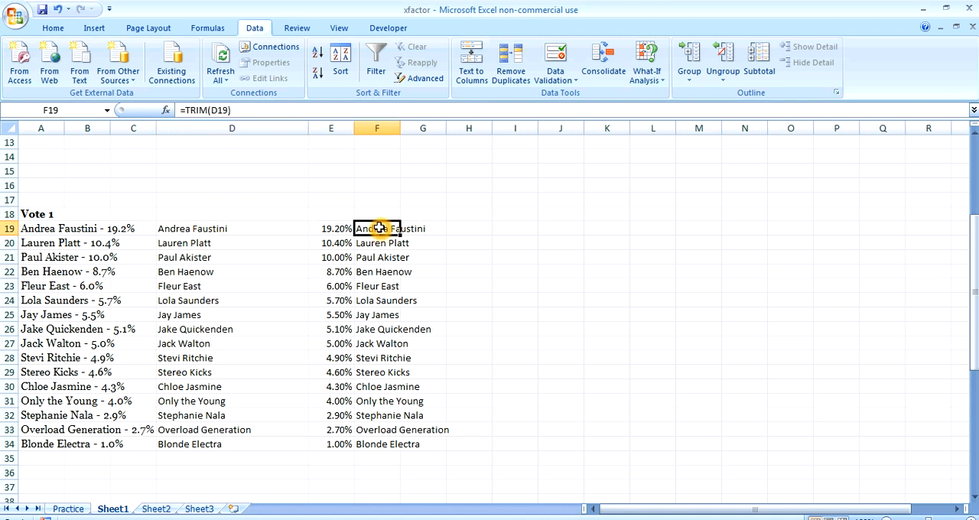
left_click_drag(390, 231, 397, 448)
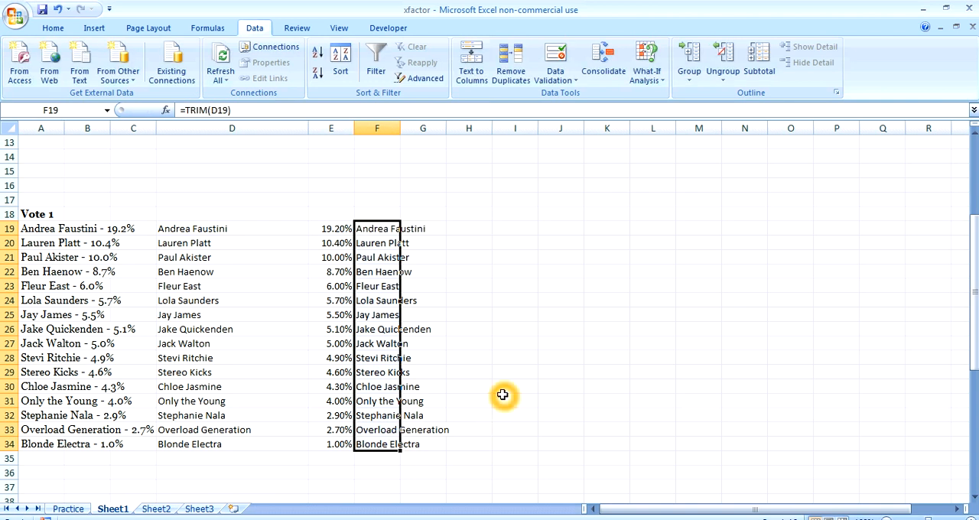
key("Delete")
left_click(543, 344)
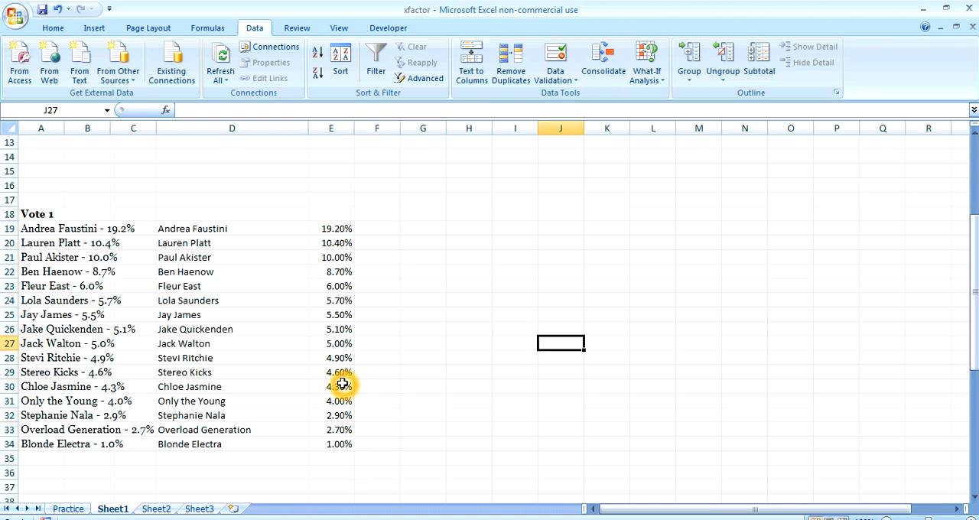
Check the percentage entry in E19 for extra spaces
left_click(327, 230)
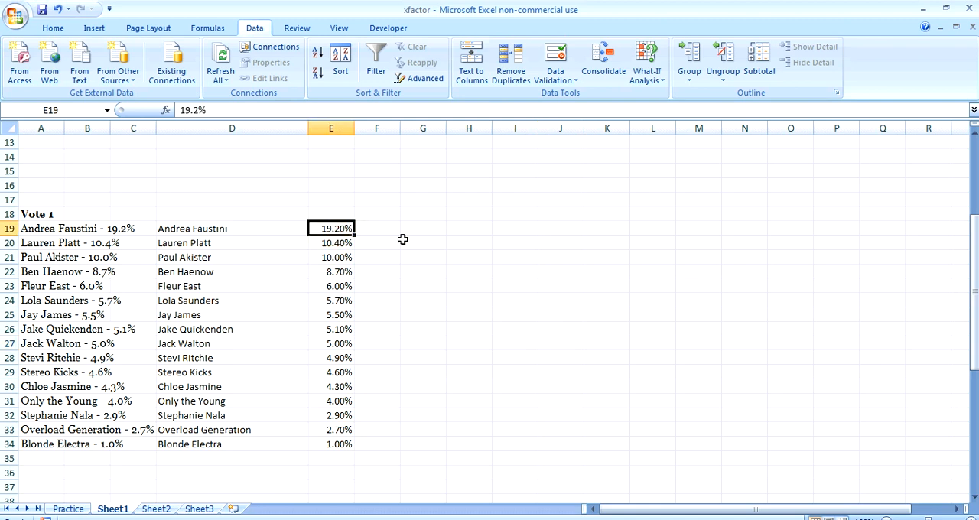
left_click(229, 108)
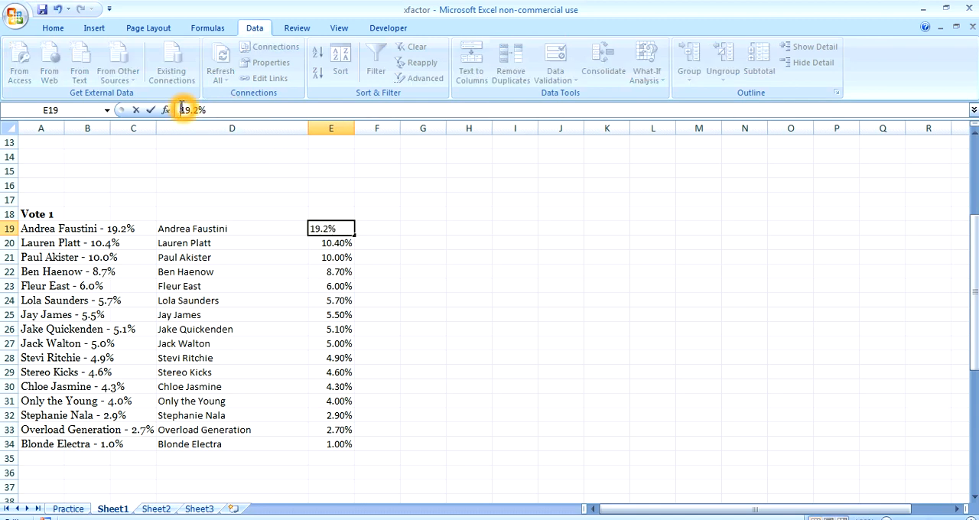
left_click(386, 199)
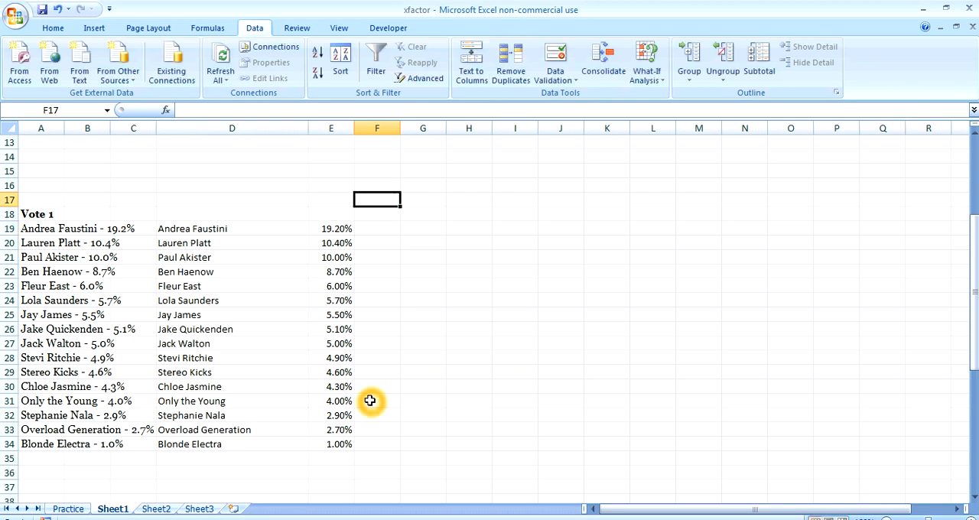
Insert eight blank rows at rows 7 to 14, above the Vote 1 list
left_click_drag(974, 337, 974, 252)
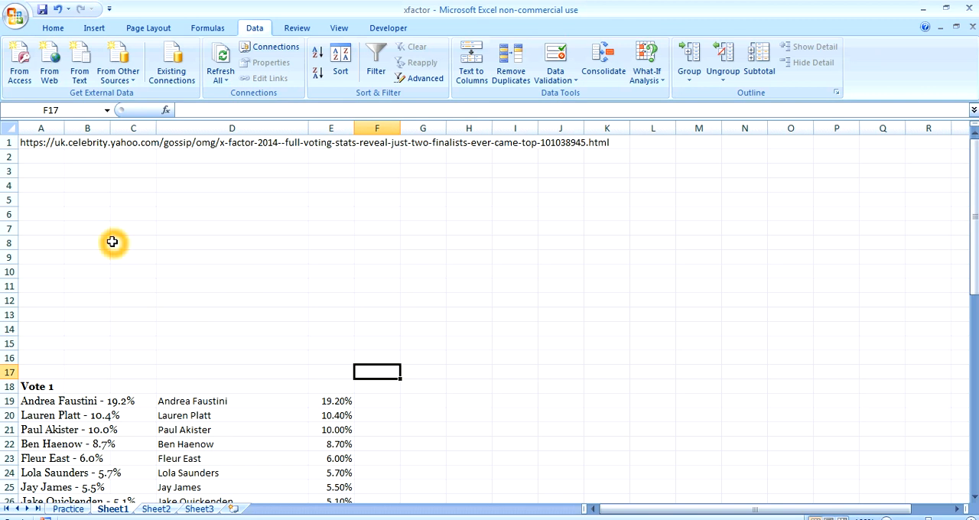
left_click_drag(107, 229, 129, 339)
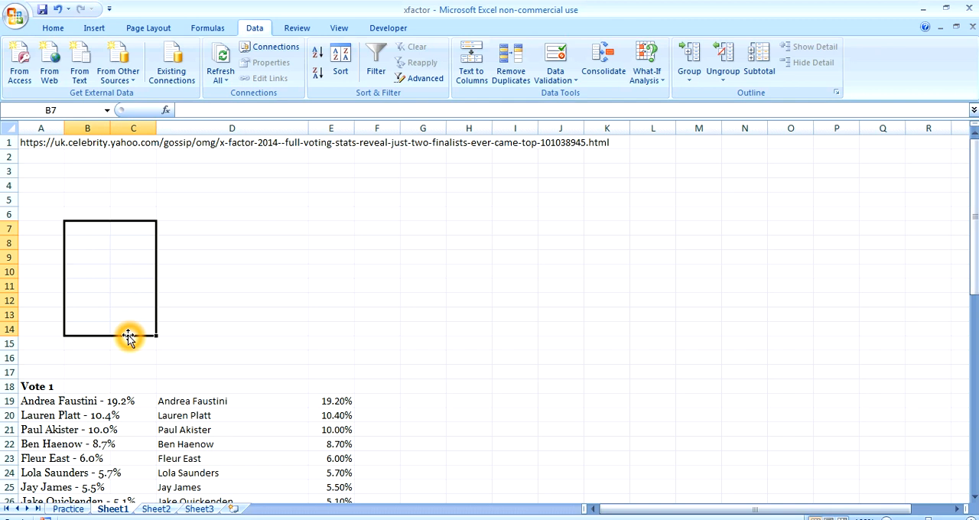
key("alt+i")
key("r")
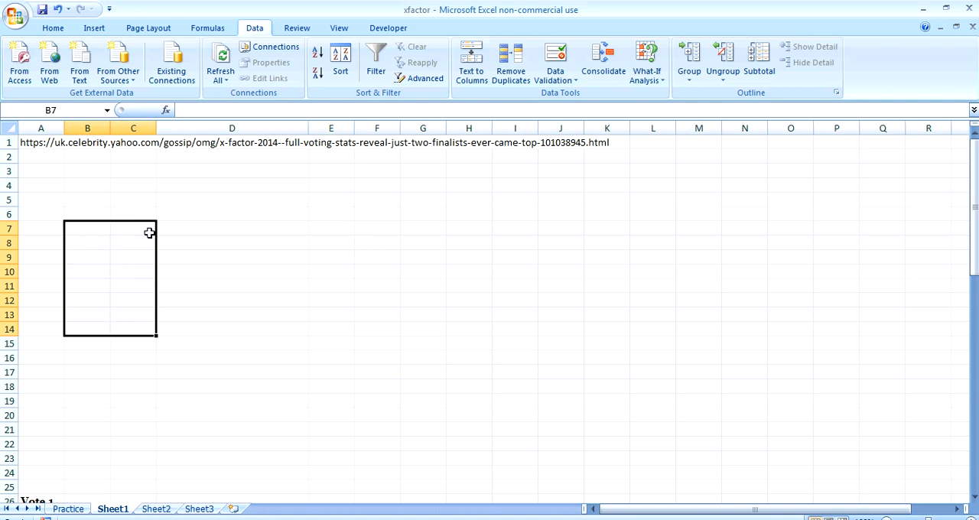
Enter the column header Name in cell D5
left_click(204, 229)
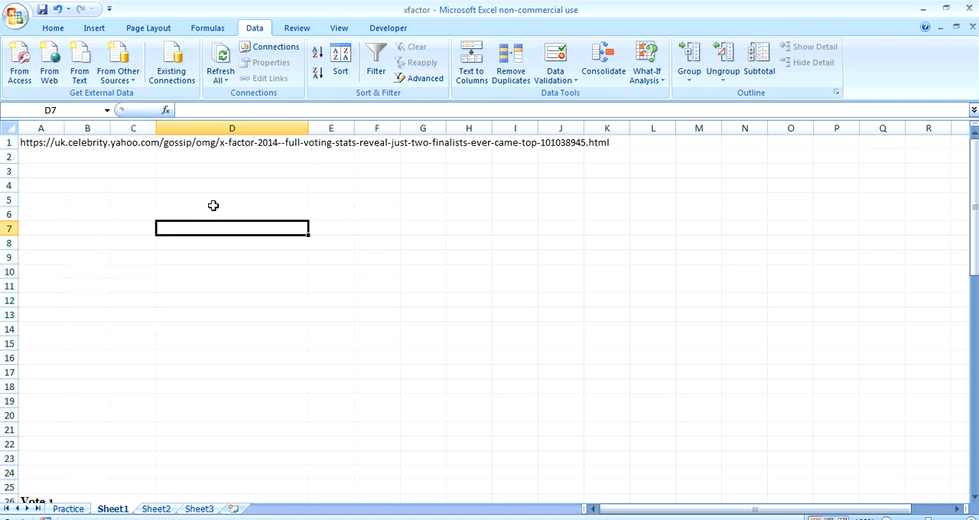
left_click(213, 204)
type("name")
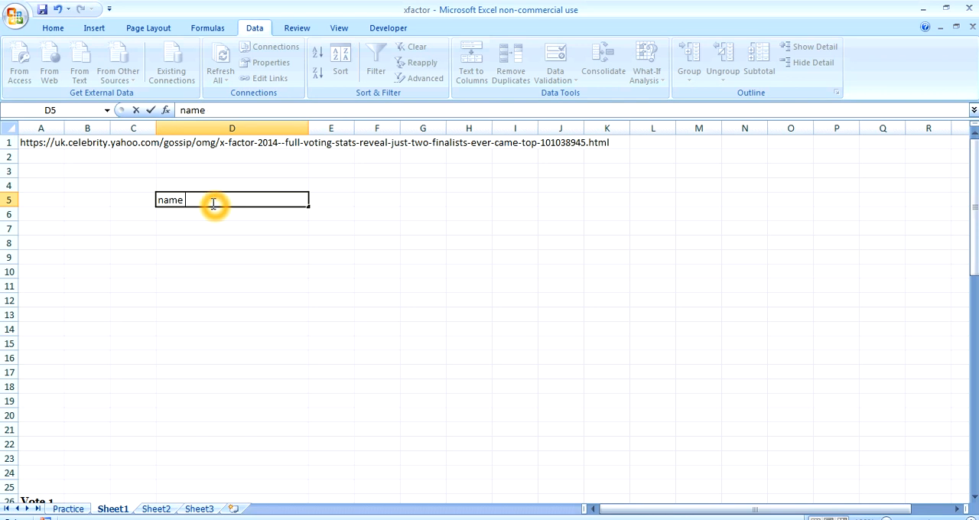
left_click(163, 201)
key("BackSpace")
type("N")
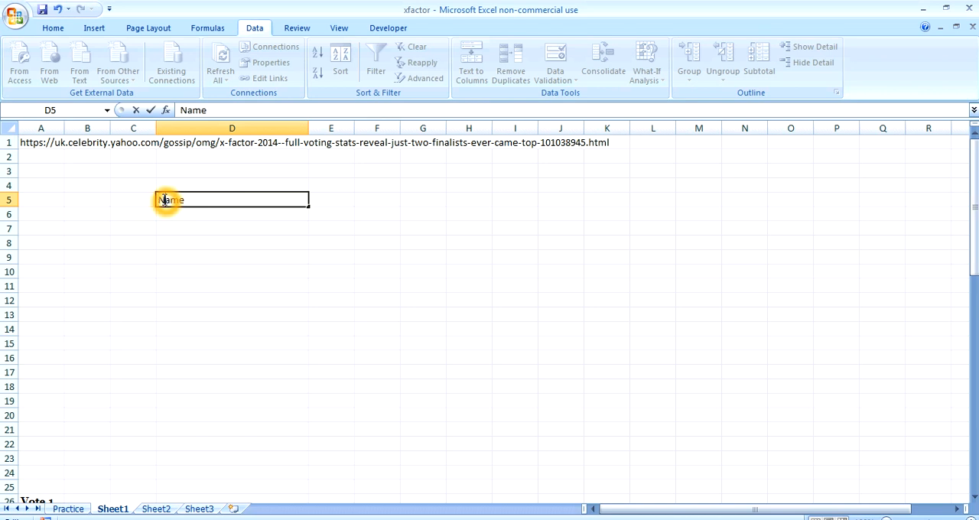
Copy the names and percentages in D27:E42 and paste them below the Name header, starting at D6
left_click_drag(973, 204, 974, 212)
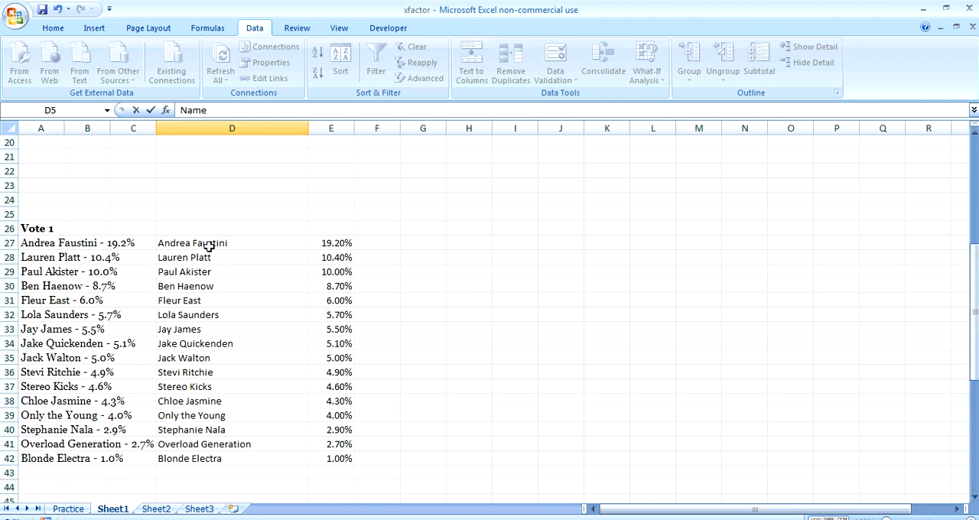
left_click_drag(211, 244, 350, 458)
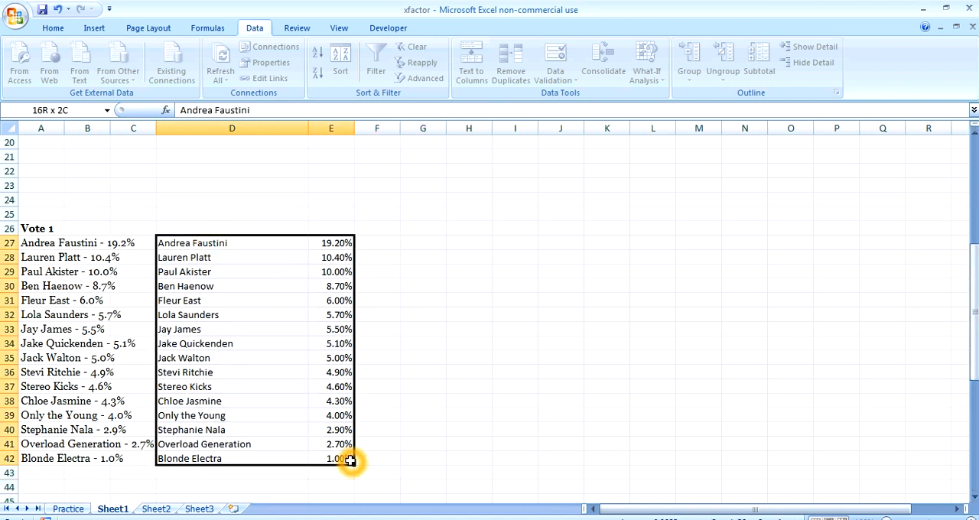
key("ctrl+c")
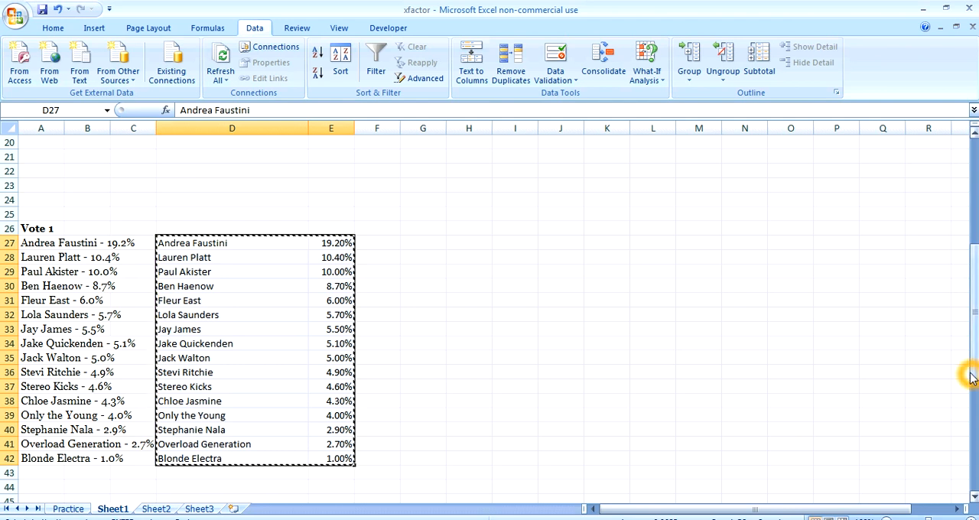
left_click_drag(976, 372, 976, 244)
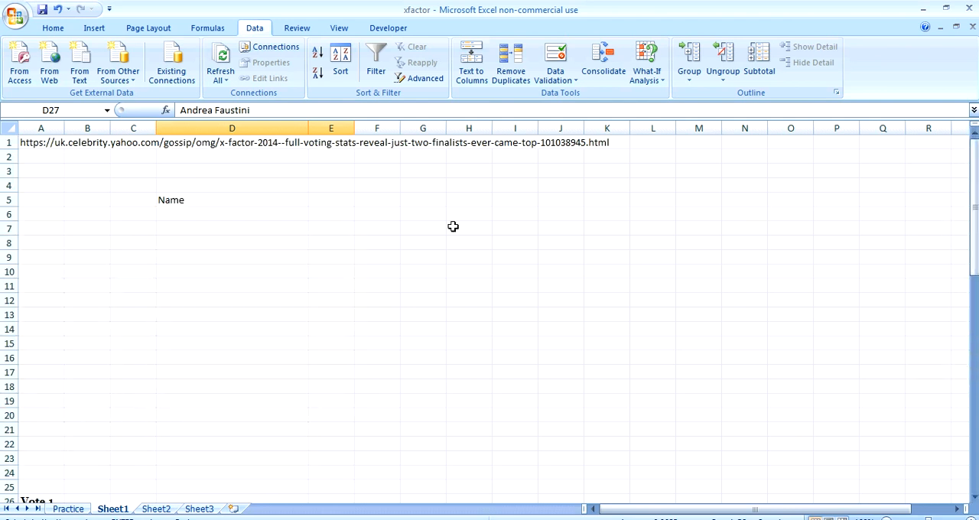
left_click(233, 220)
key("ctrl+v")
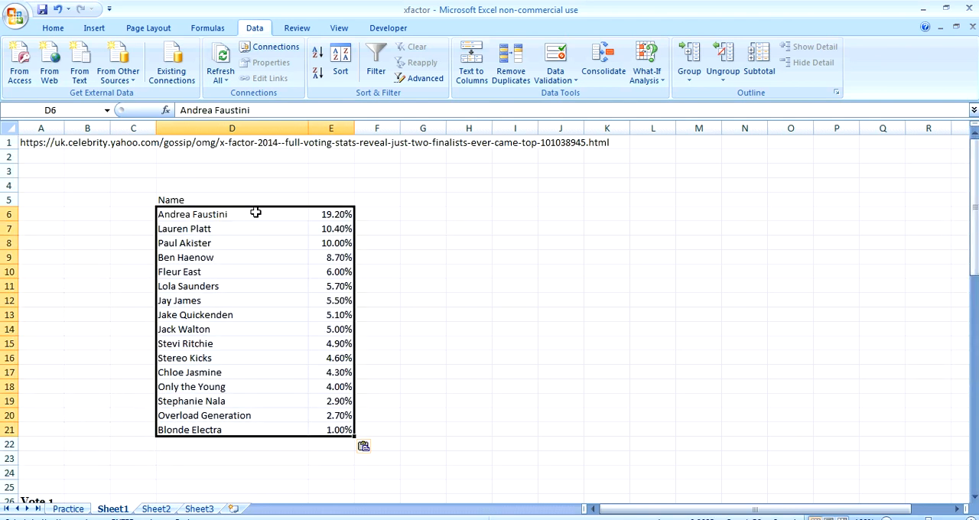
Enter the column header Vote1 in cell E5
left_click(330, 197)
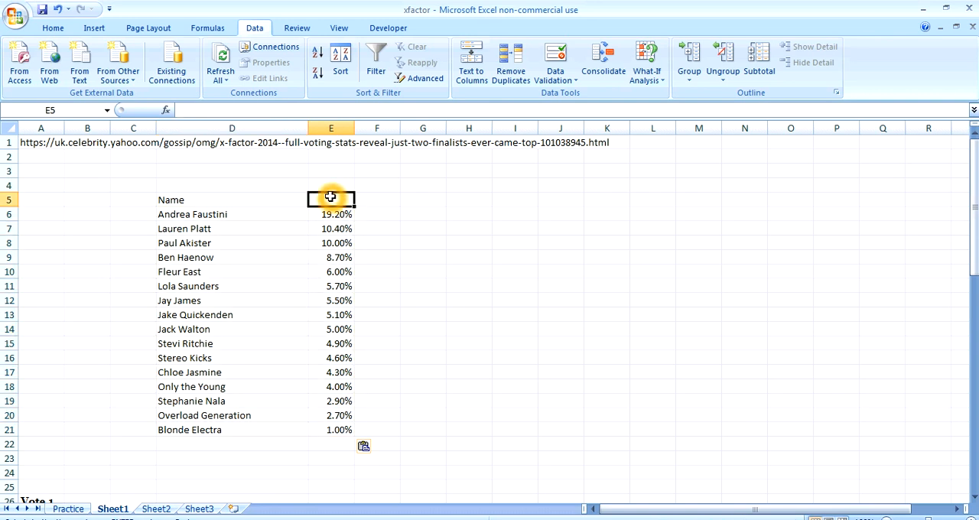
type("V")
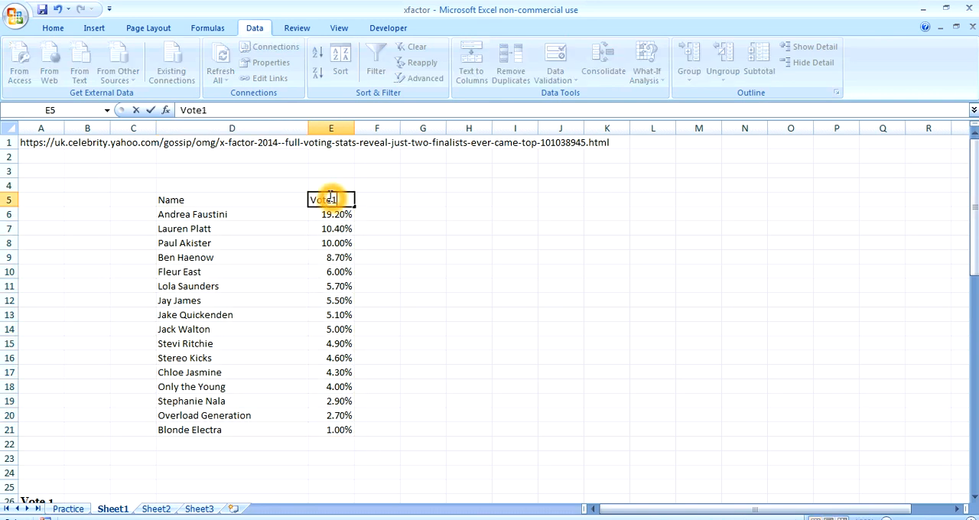
type("ote1")
left_click(393, 258)
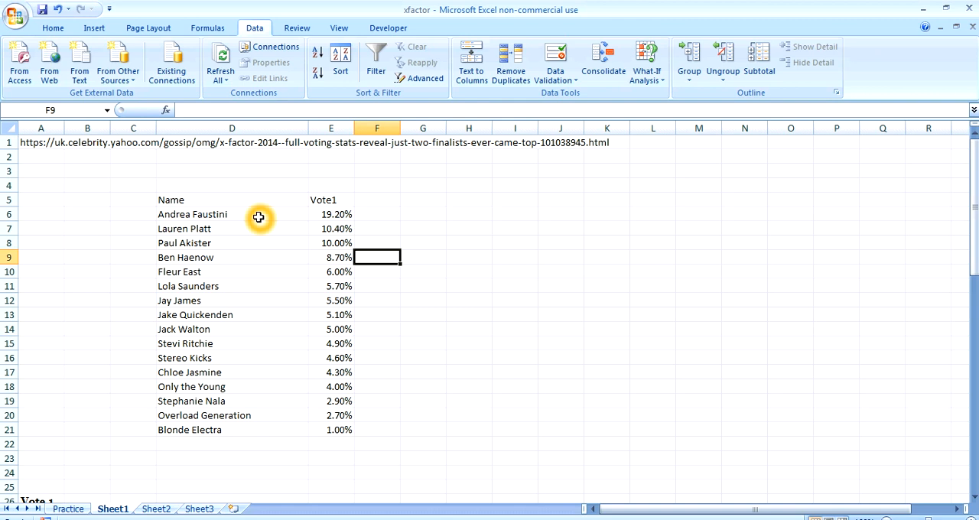
mouse_move(975, 188)
left_mouse_down()
mouse_move(974, 263)
mouse_move(974, 183)
left_mouse_up()
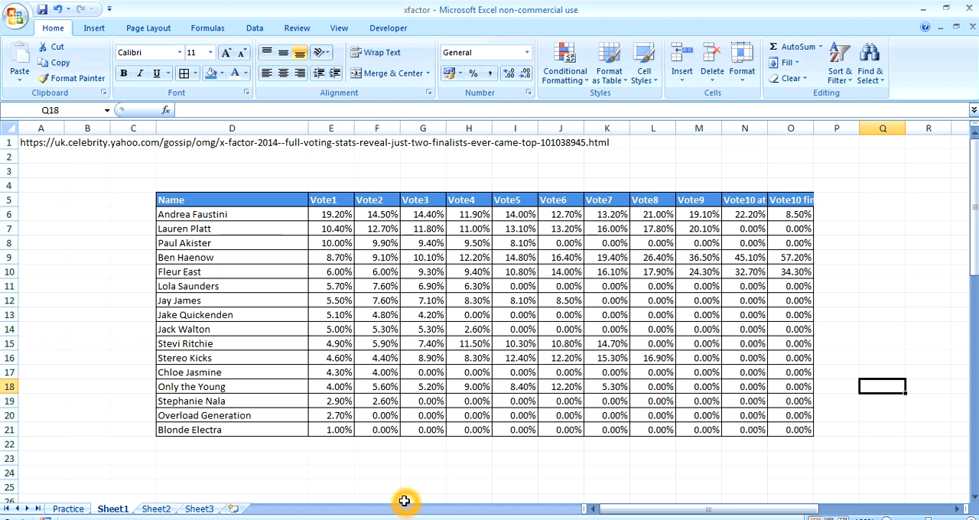
left_click(410, 490)
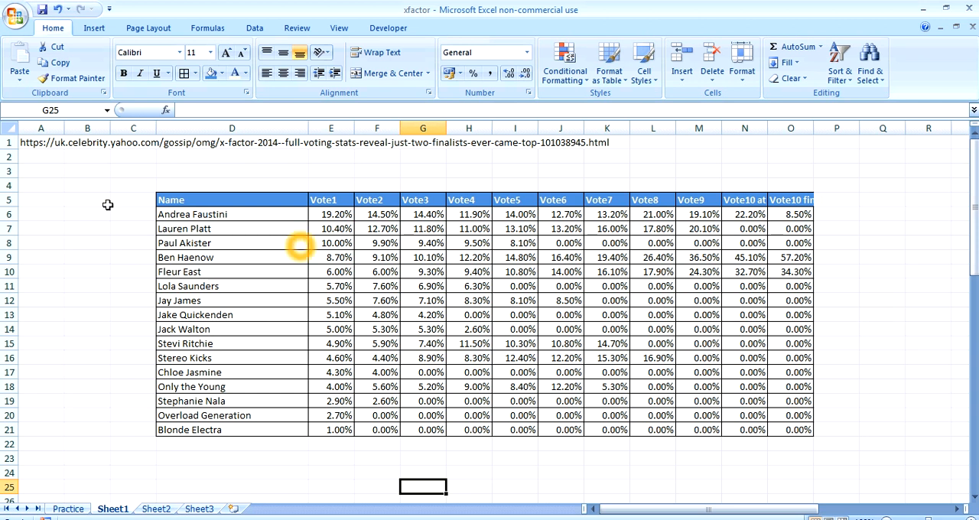
Hide the worksheet gridlines on Sheet1
left_click(356, 31)
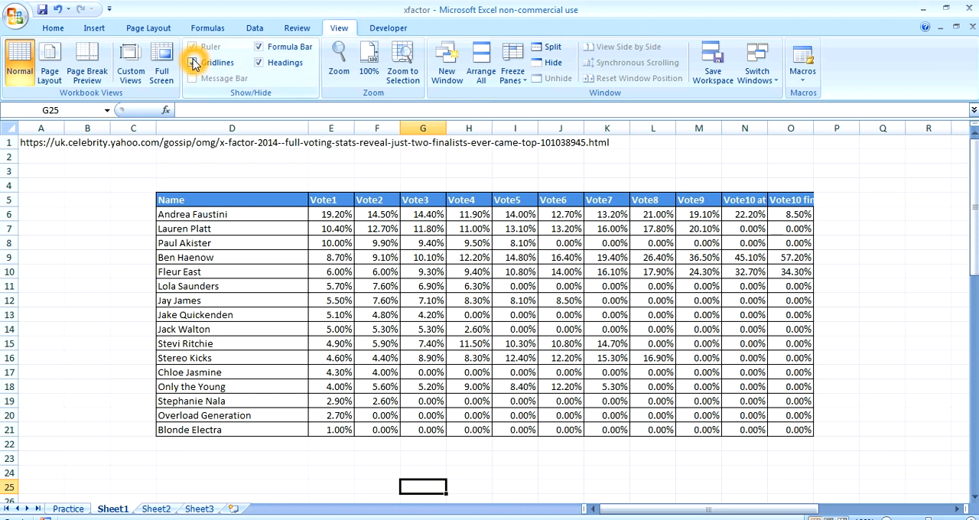
left_click(194, 63)
left_click(880, 228)
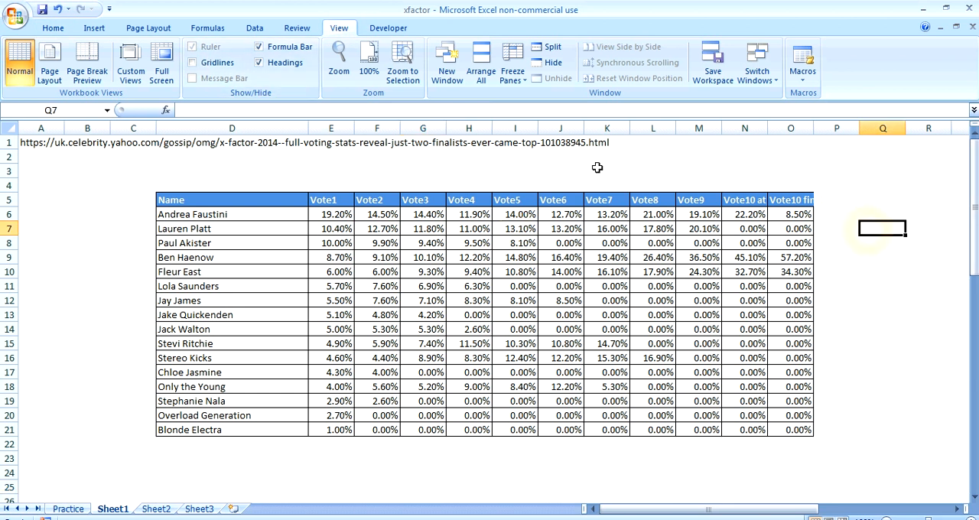
Hide row 1, which holds the source web address
left_click(6, 143)
right_click(7, 143)
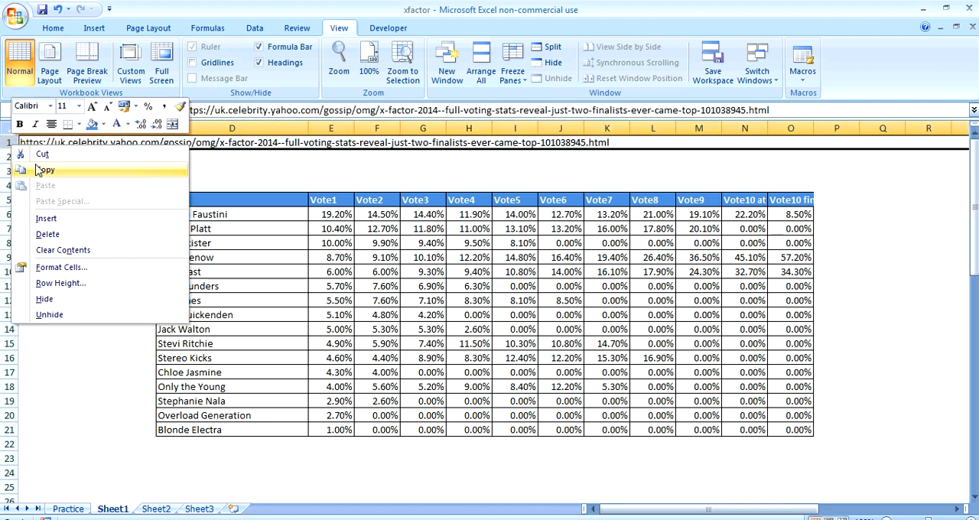
left_click(65, 299)
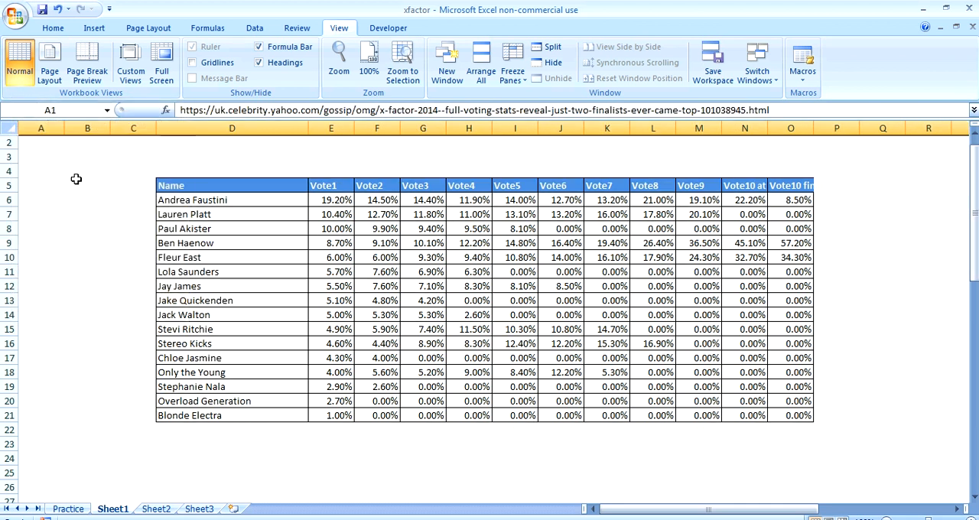
Enter the title X FACTOR ANALYSIS in cell D3 above the table
left_click(168, 148)
left_click(175, 155)
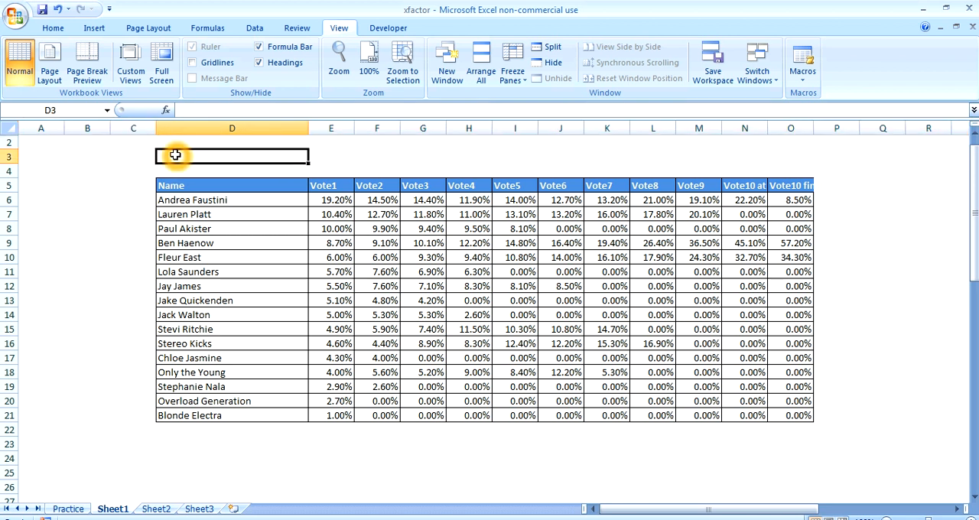
type("X FACTOR")
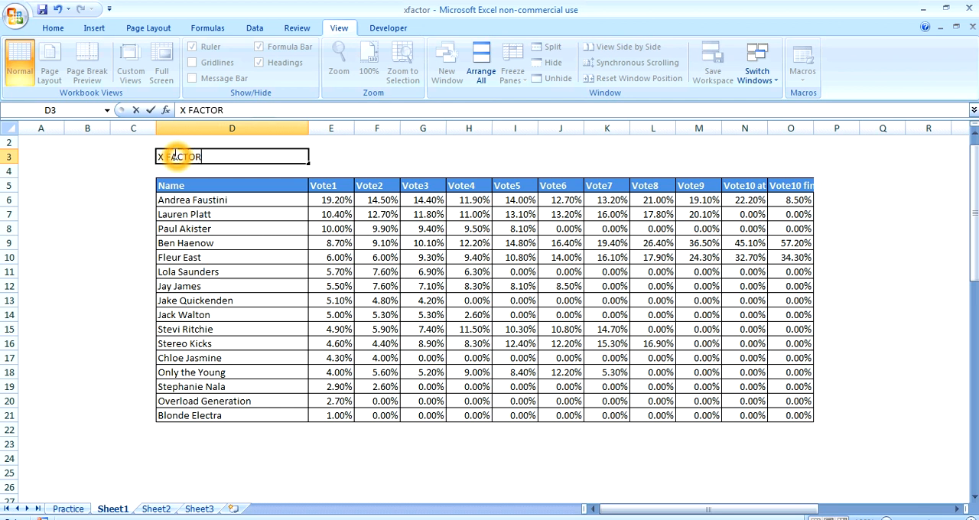
type(" ANALYSIS")
left_click(85, 267)
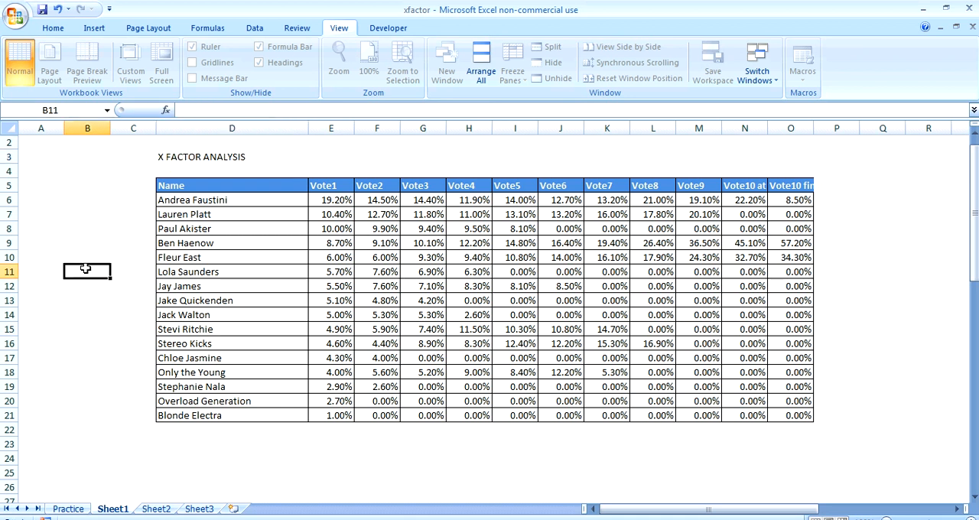
Delete the two empty columns A and B before the table
left_click_drag(82, 130, 47, 127)
key("ctrl+minus")
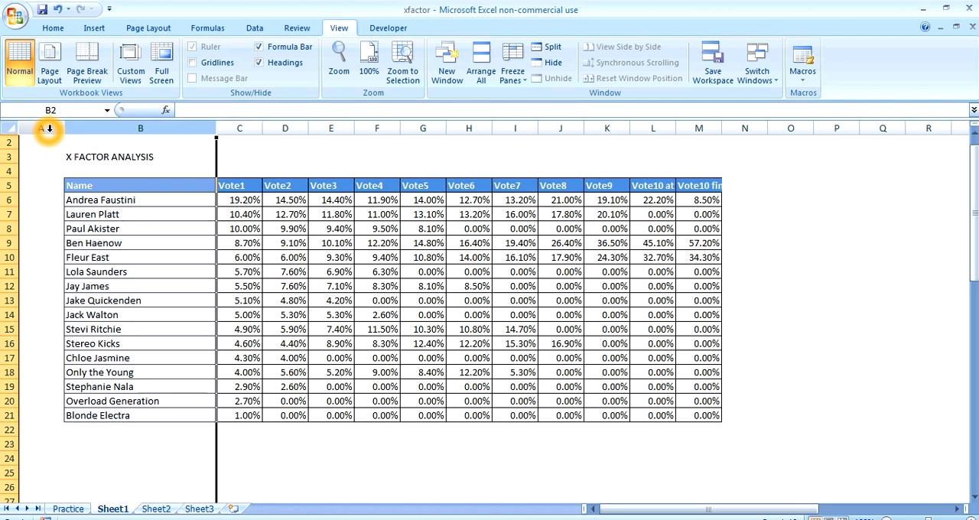
Format the X FACTOR ANALYSIS title in B3 as bold with font size 14
left_click(130, 159)
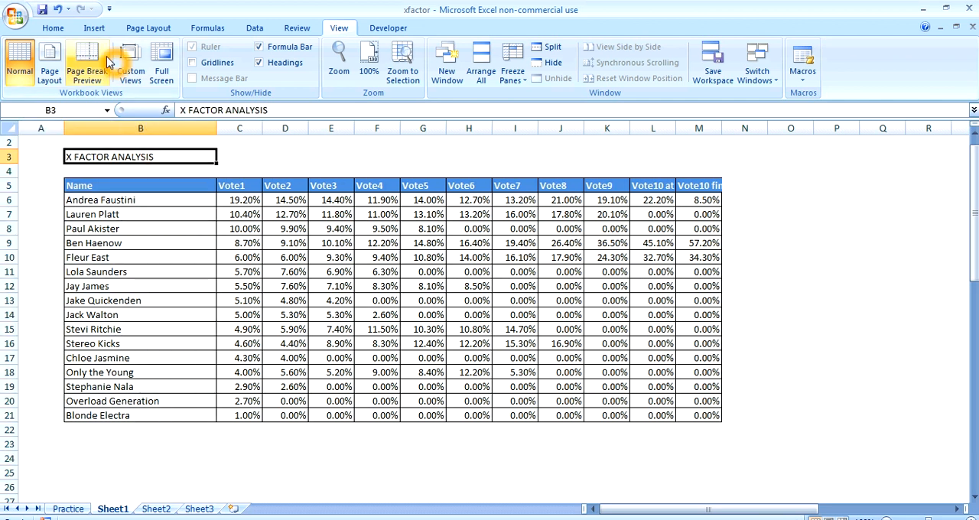
left_click(57, 31)
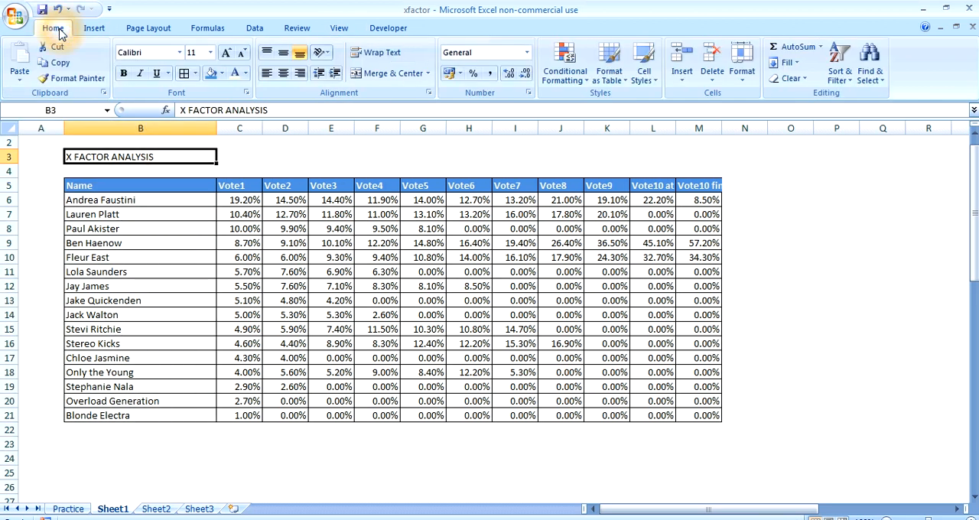
left_click(123, 73)
left_click(210, 52)
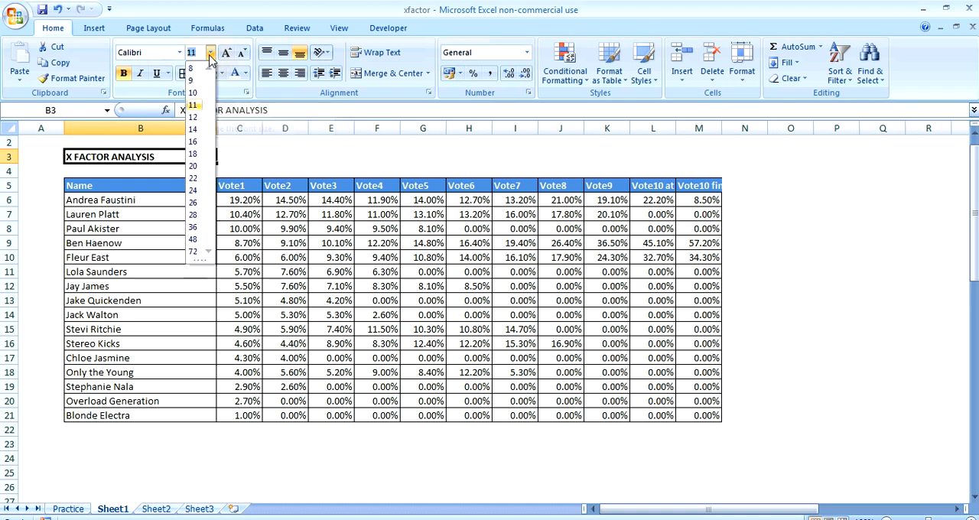
left_click(194, 130)
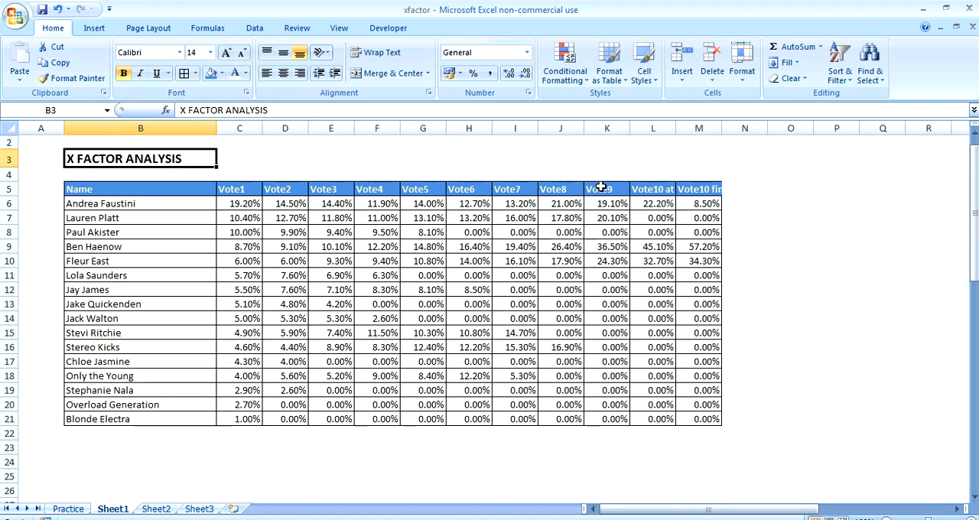
left_click(853, 232)
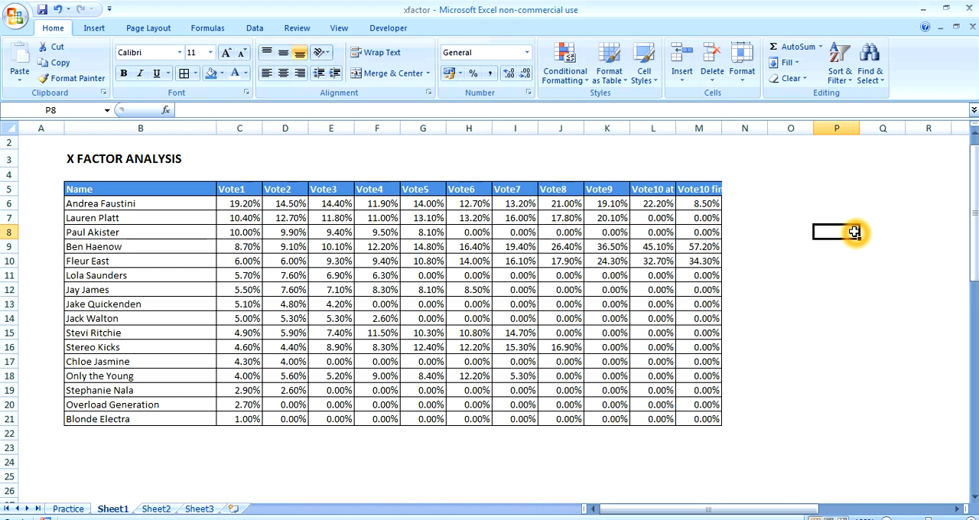
Widen columns L and M to fit the Vote10 at freeze and Vote10 final headers
left_click_drag(677, 131, 705, 131)
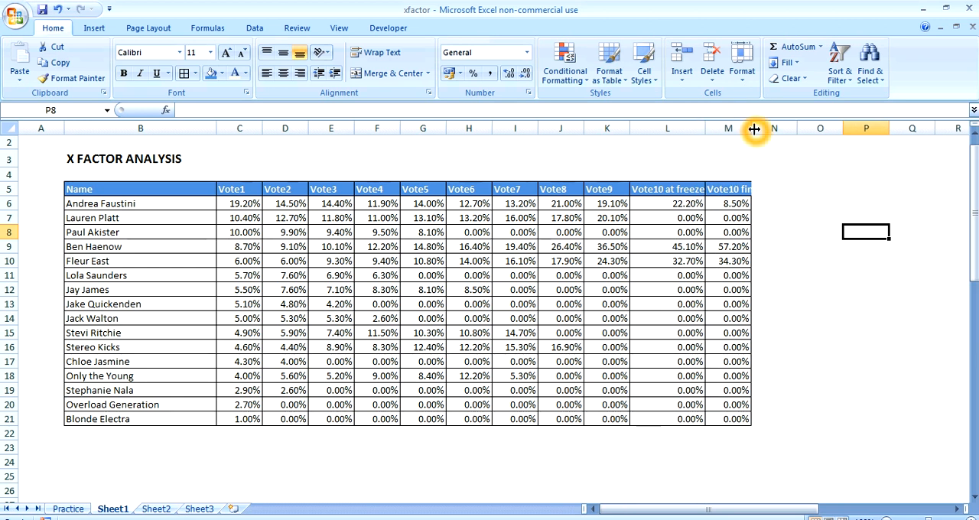
double_click(754, 129)
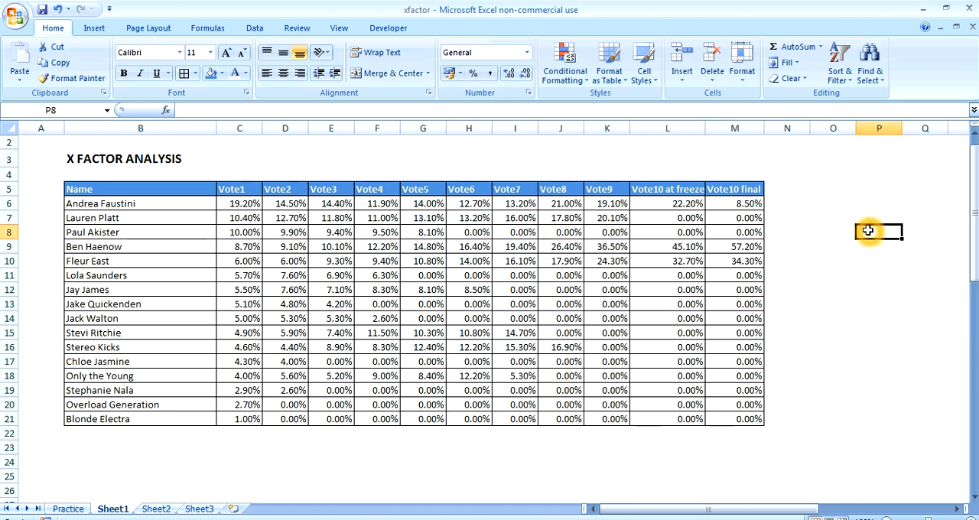
Total the Vote1 percentages in C22 with =SUM(C6:C21) and fill the formula across to M22
left_click(228, 430)
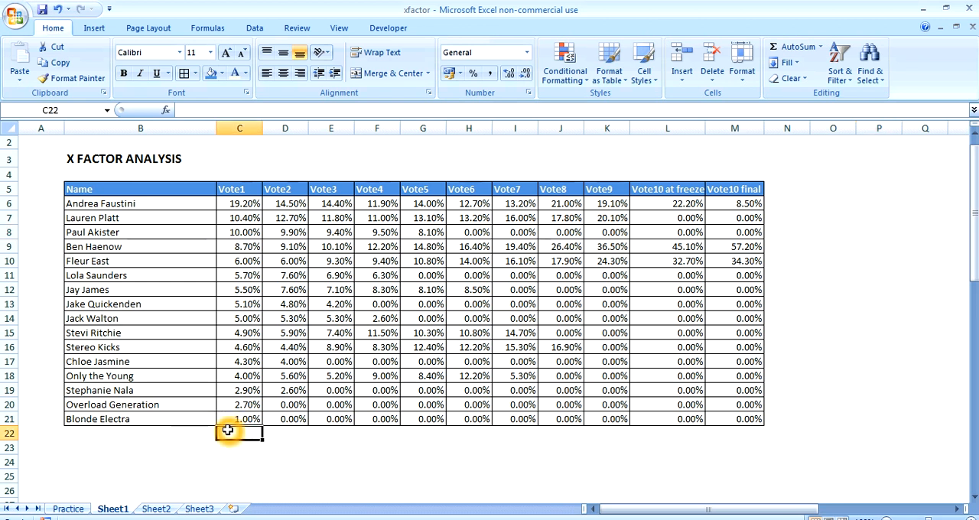
type("=")
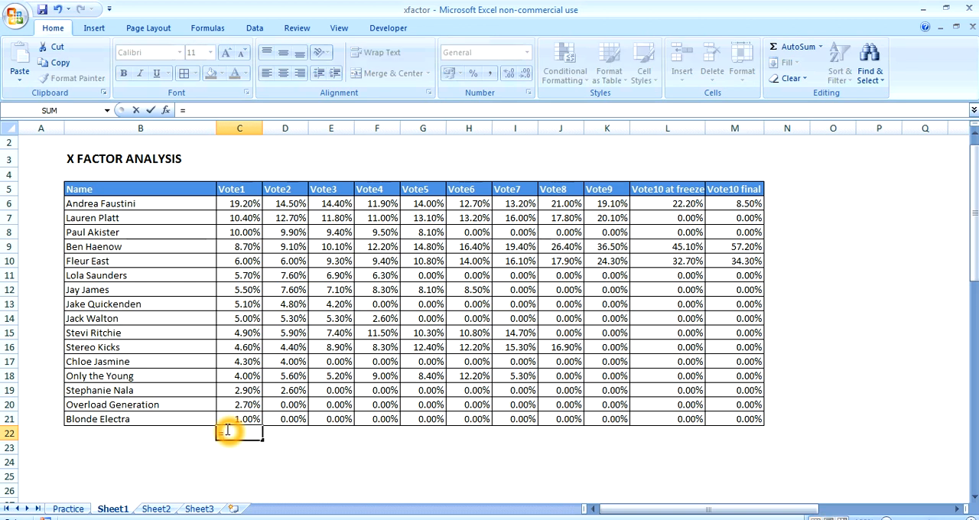
type("sum(")
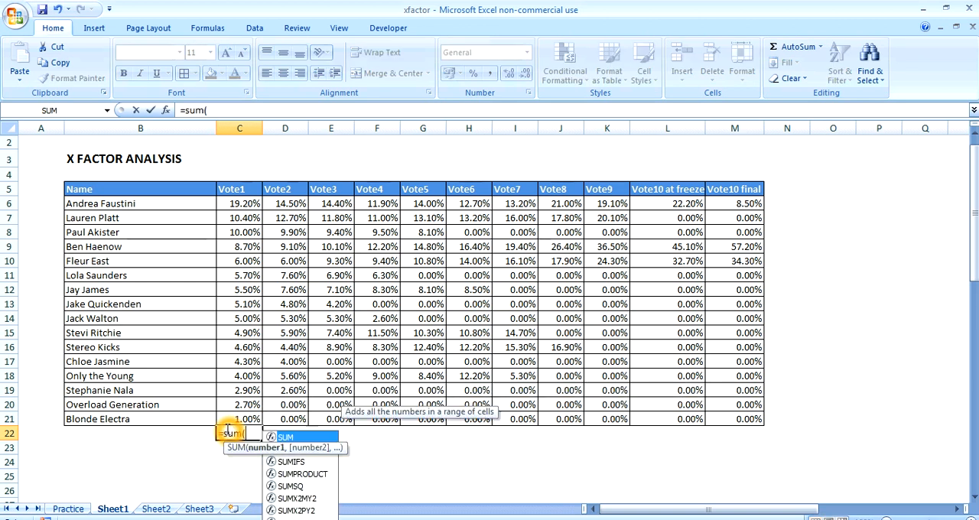
left_click_drag(245, 201, 246, 419)
key("Return")
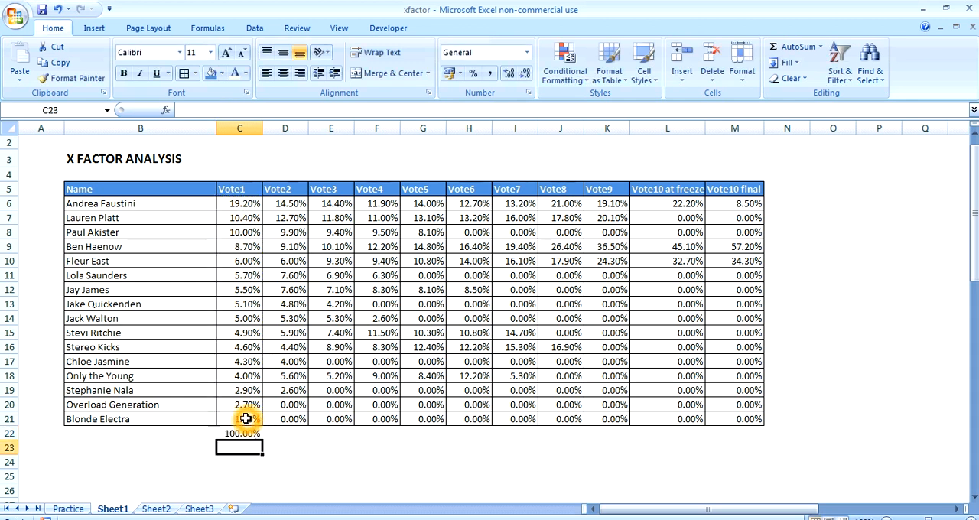
left_click(245, 434)
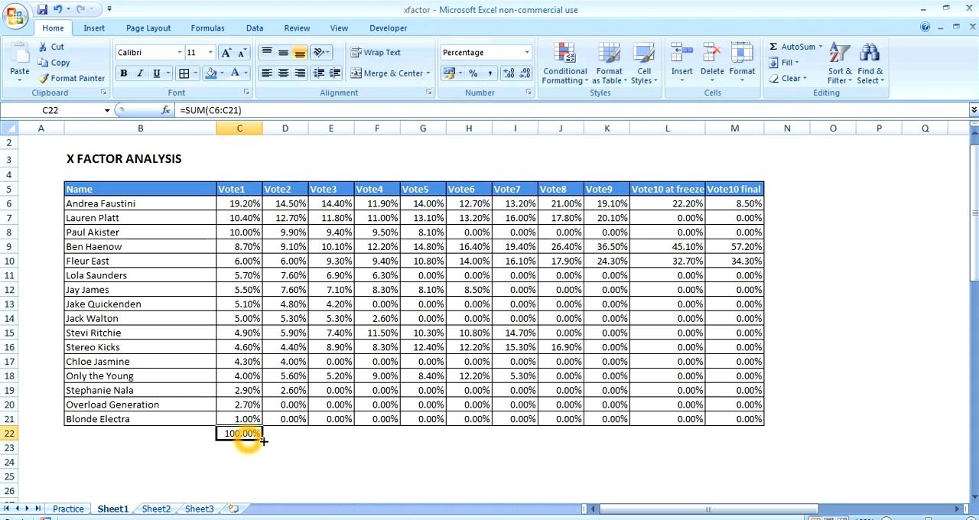
left_click_drag(262, 440, 743, 461)
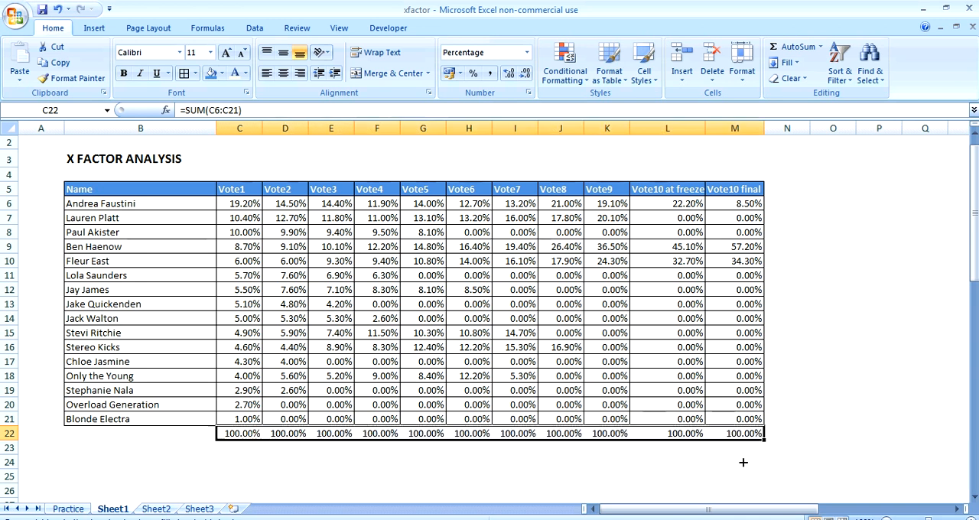
left_click(870, 366)
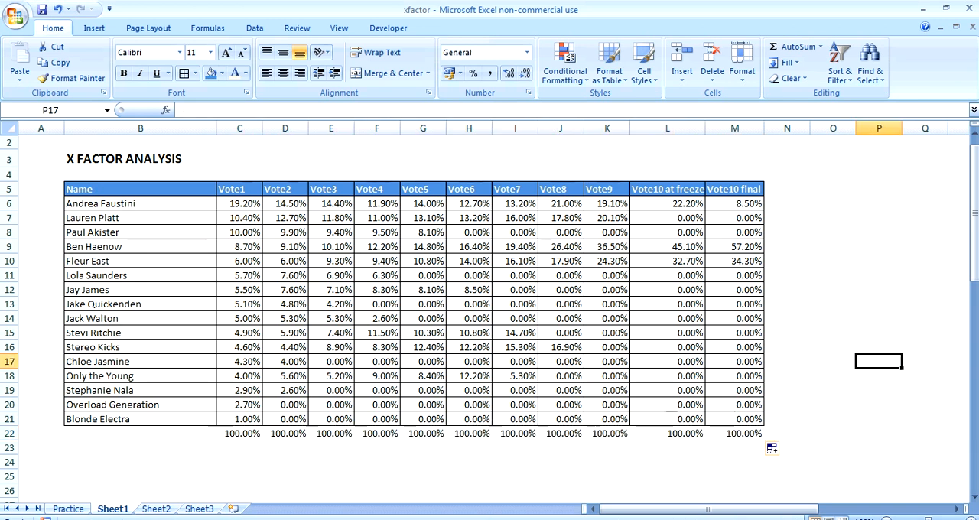
Clear the check totals beneath the table in C22:M24
left_click_drag(236, 433, 725, 459)
key("F2")
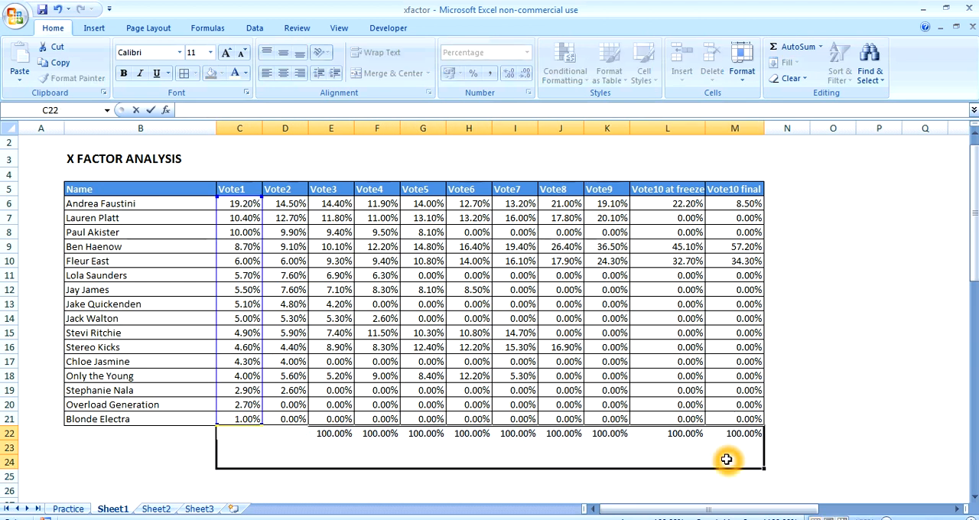
key("Escape")
key("Delete")
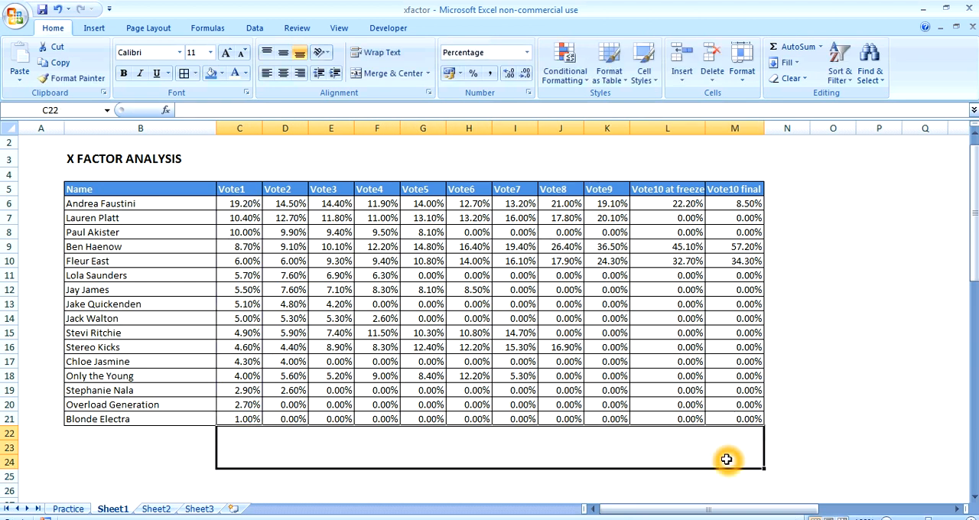
left_click(934, 335)
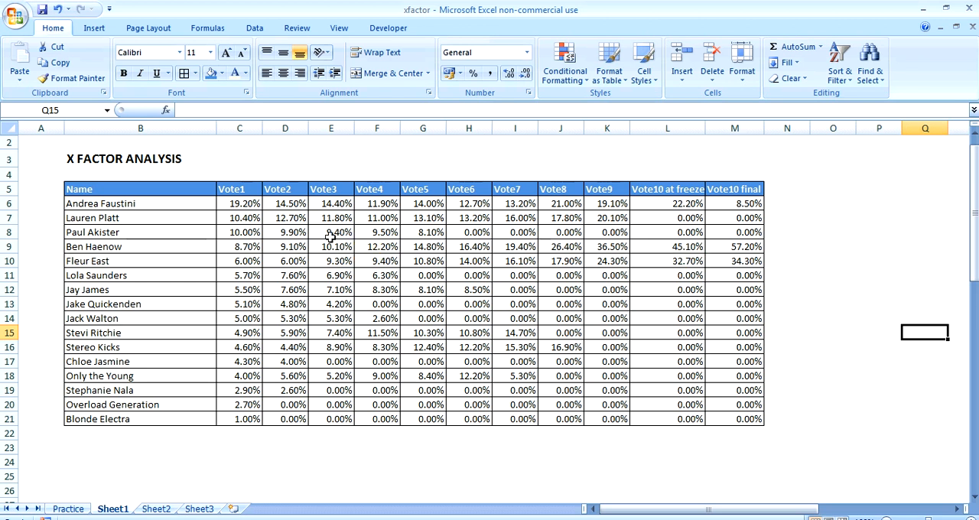
Insert a 2-D line chart with markers from B5:M21 and move it over columns K to Q
left_click(168, 186)
left_click_drag(169, 186, 714, 413)
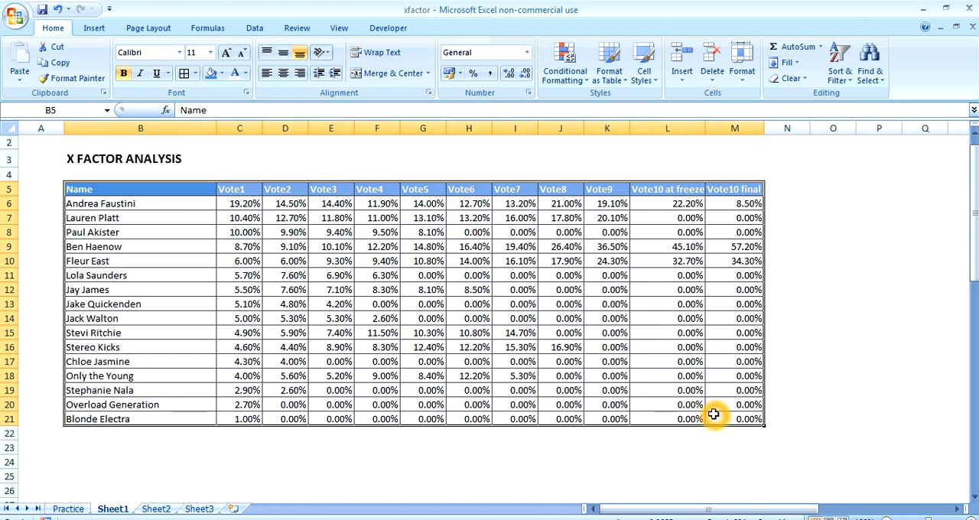
left_click(92, 28)
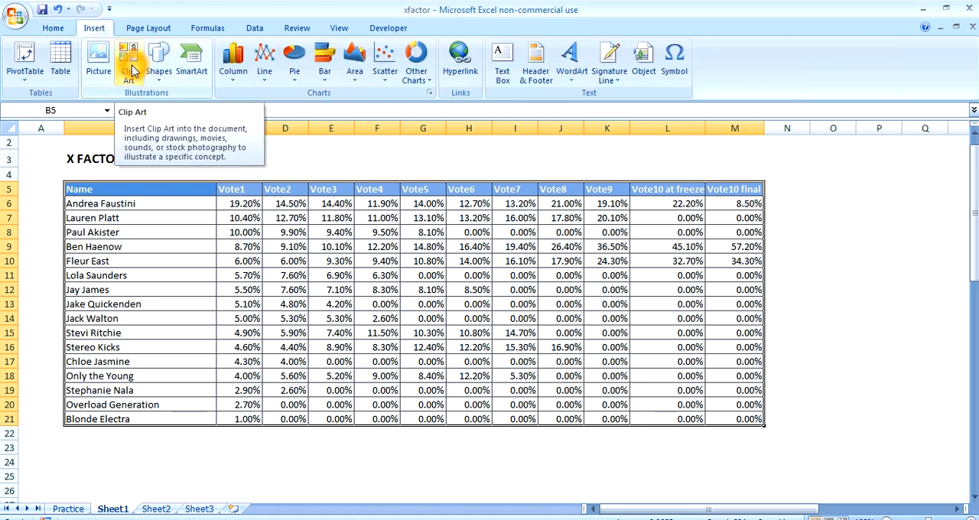
left_click(266, 75)
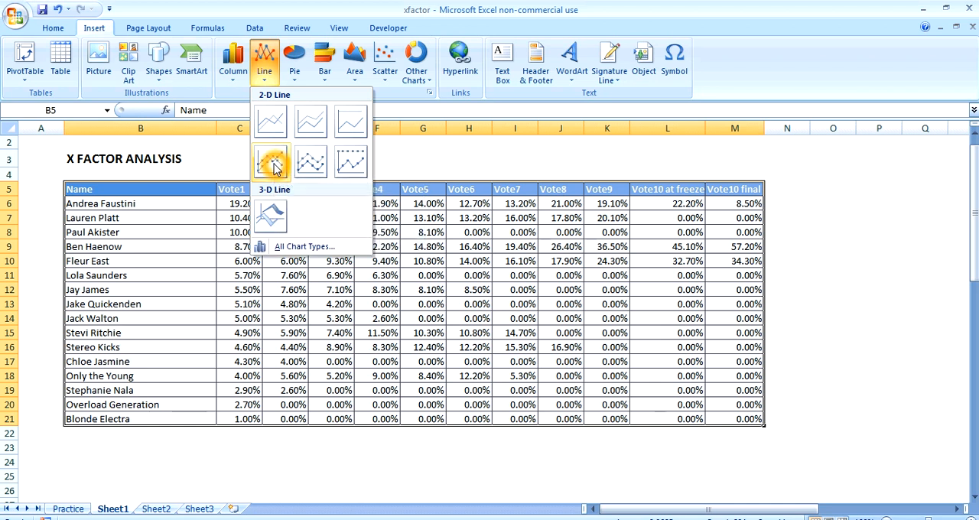
left_click(274, 167)
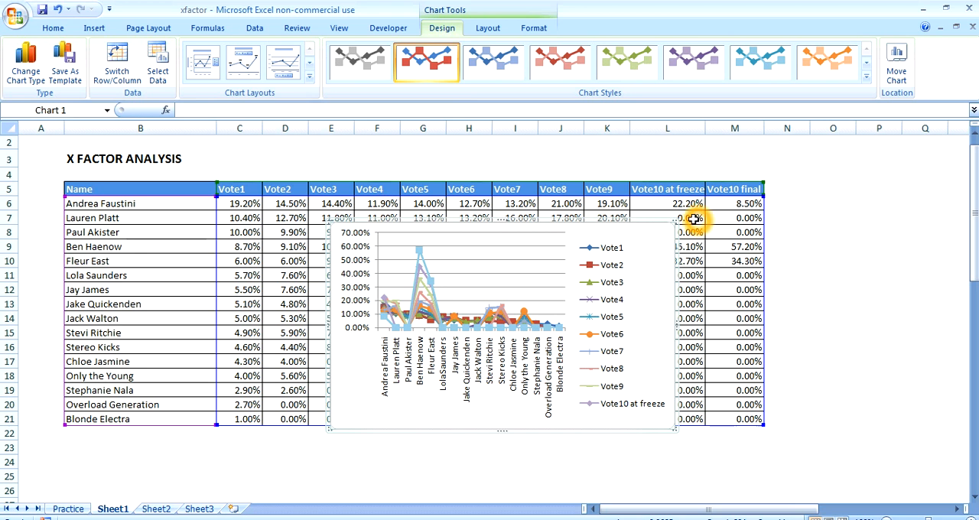
left_click_drag(659, 230, 913, 228)
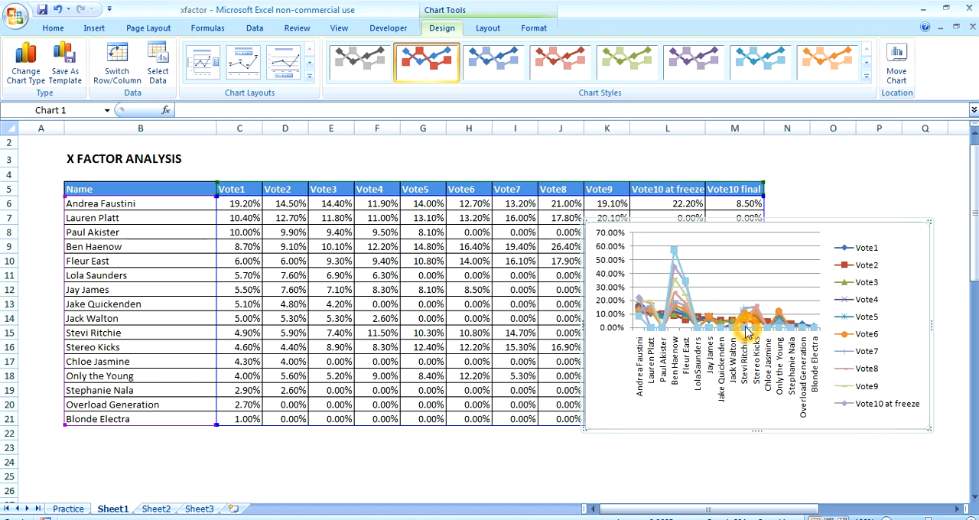
Switch rows and columns in the chart's data source so contestants are the series and votes the axis labels
left_click(672, 321)
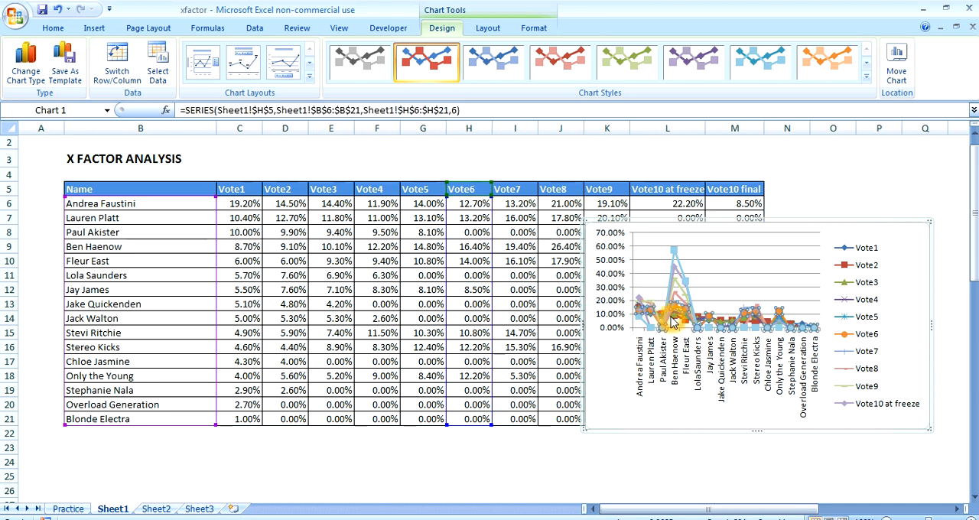
right_click(709, 283)
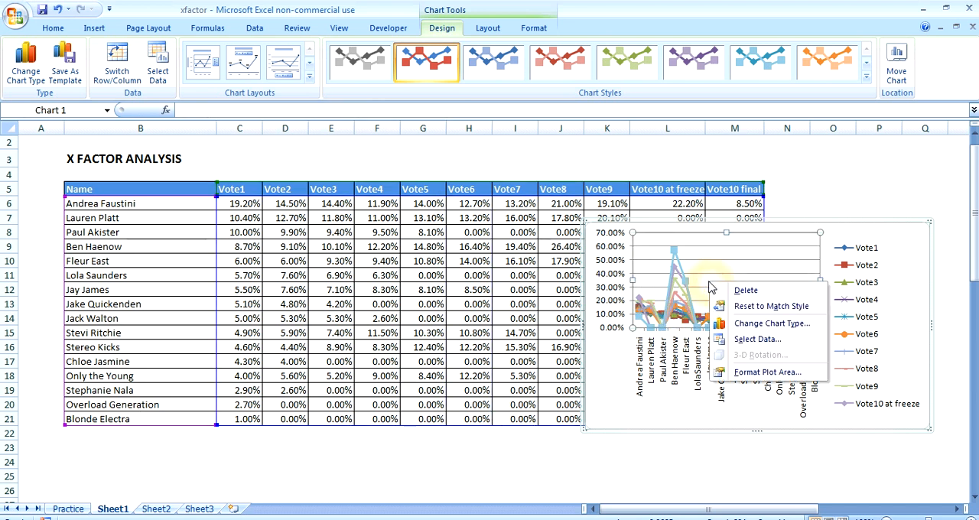
left_click(754, 340)
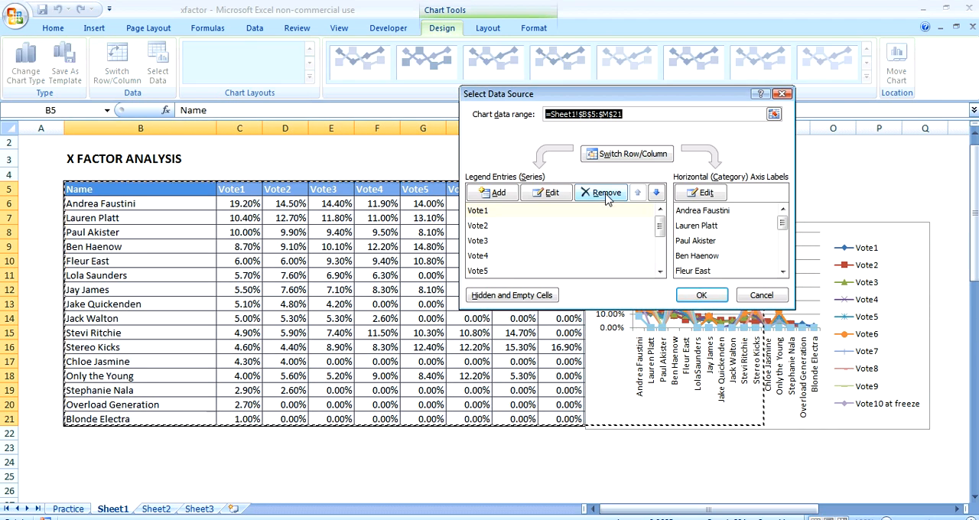
left_click(612, 154)
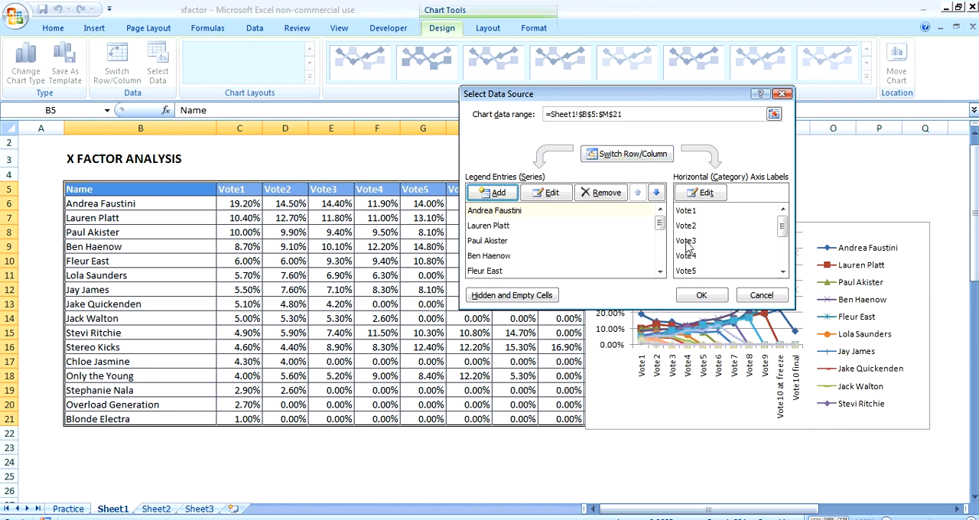
left_click(695, 298)
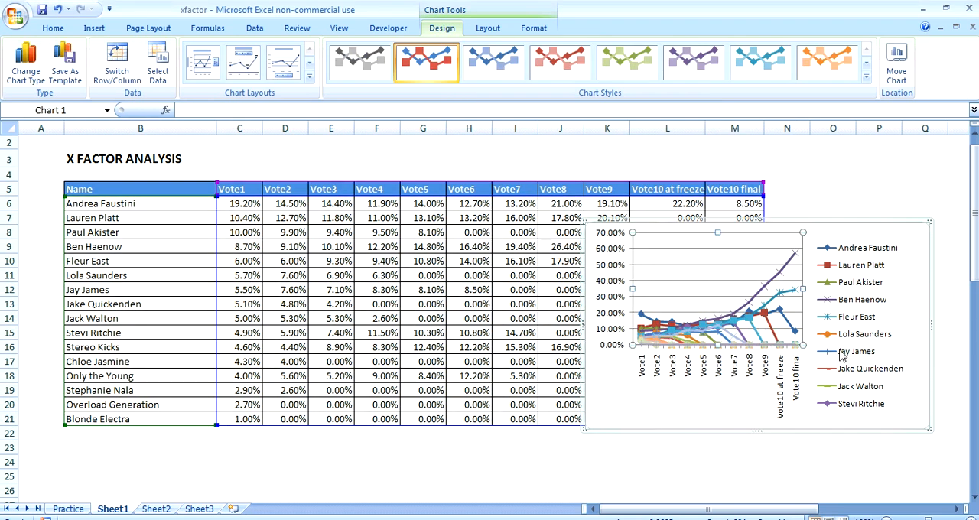
Move the chart down clear of the upper table rows and shrink the blank rows 2 and 4 to almost nothing
left_click(478, 166)
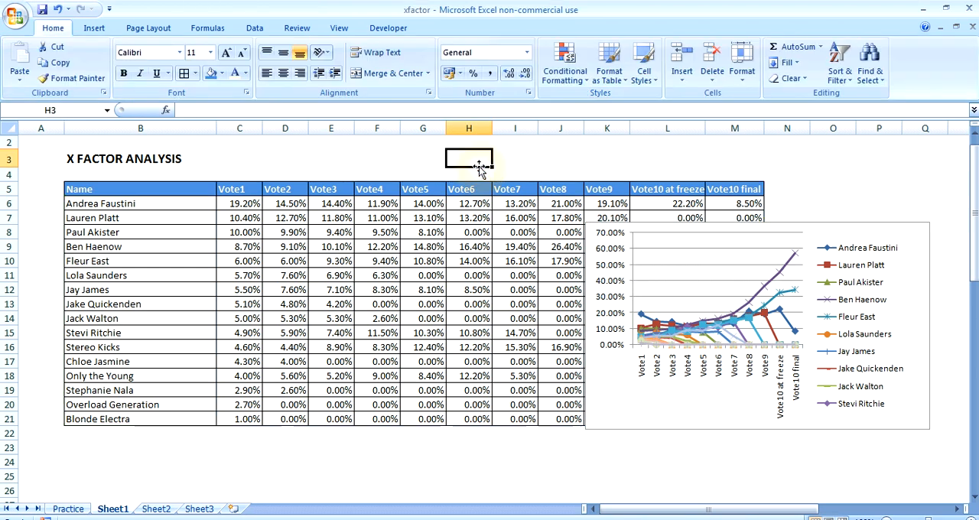
left_click_drag(890, 224, 930, 321)
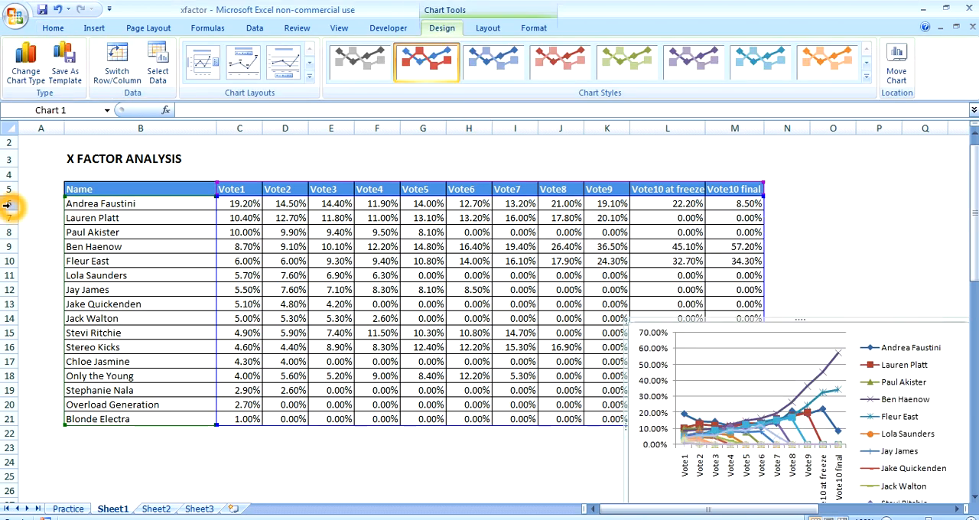
left_click_drag(8, 204, 8, 422)
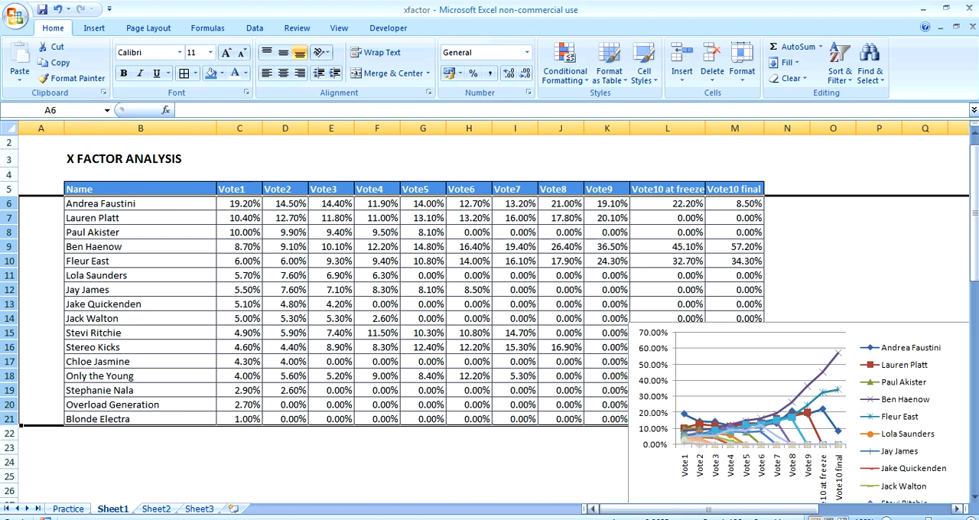
left_click(887, 517)
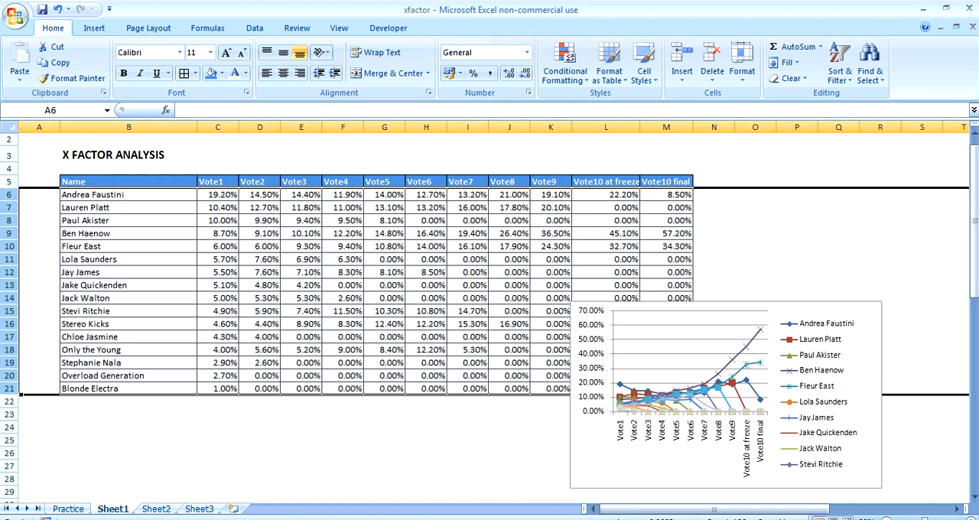
left_click(887, 518)
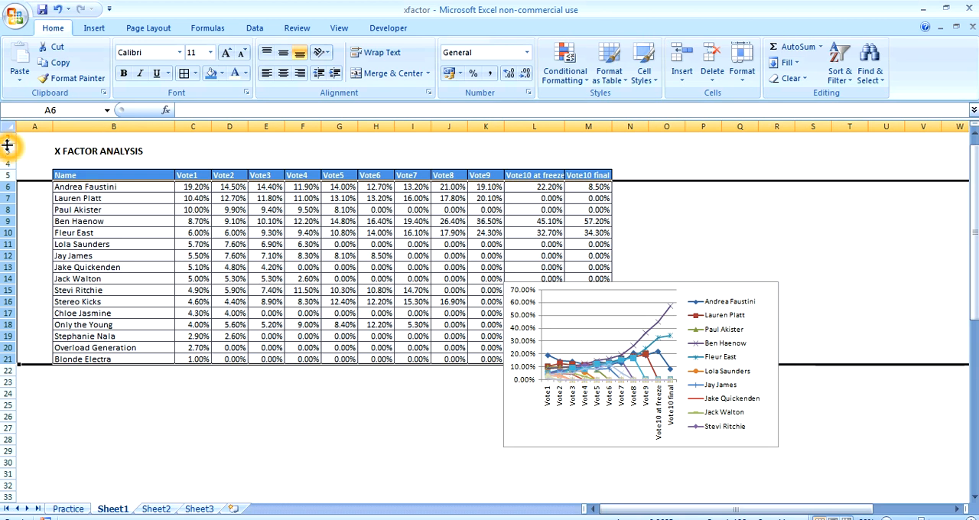
mouse_move(8, 144)
left_mouse_down()
mouse_move(8, 134)
mouse_move(9, 158)
mouse_move(10, 148)
left_mouse_up()
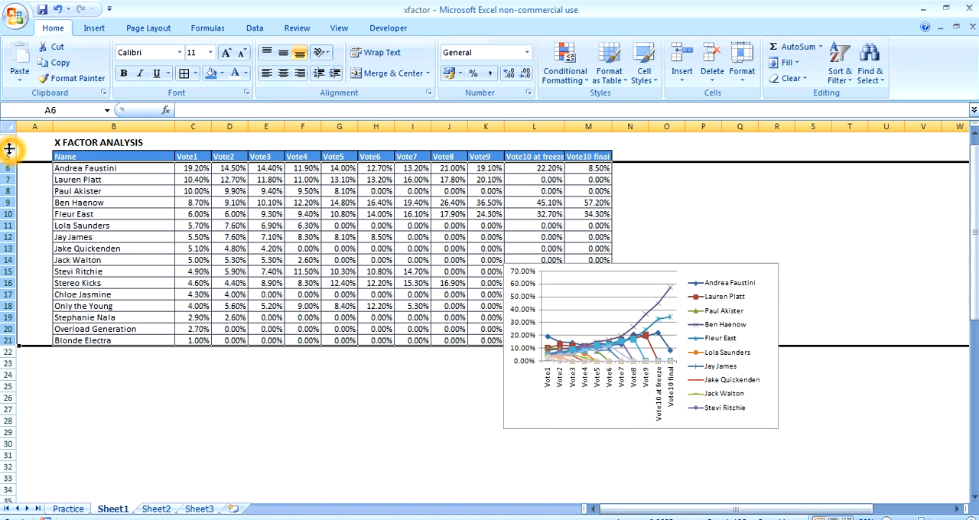
left_click(352, 388)
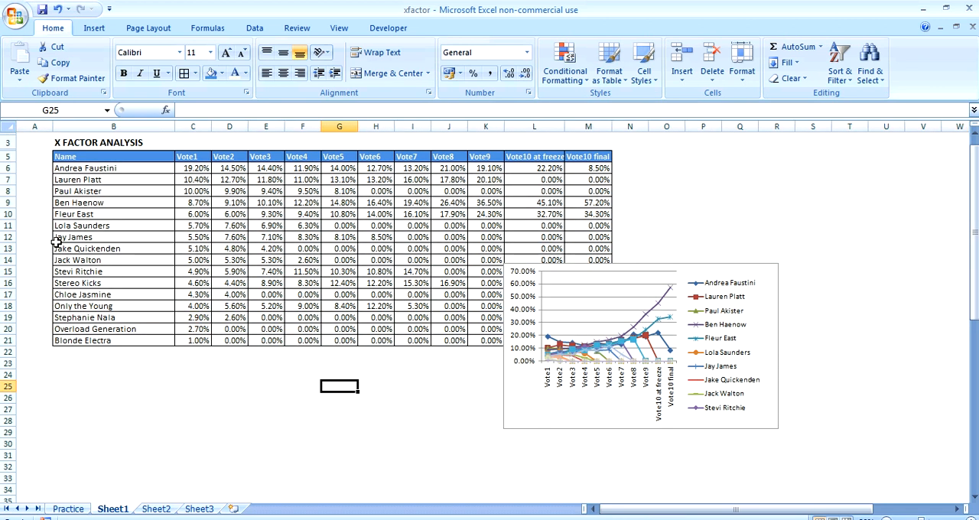
Reduce the height of contestant rows 6 to 21 and set their font size to 9
left_click_drag(6, 168, 6, 343)
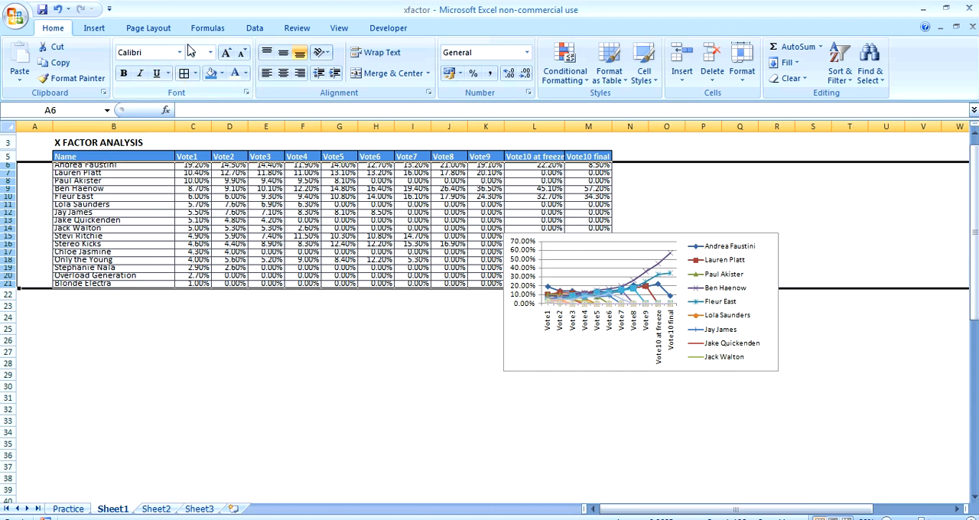
left_click(211, 52)
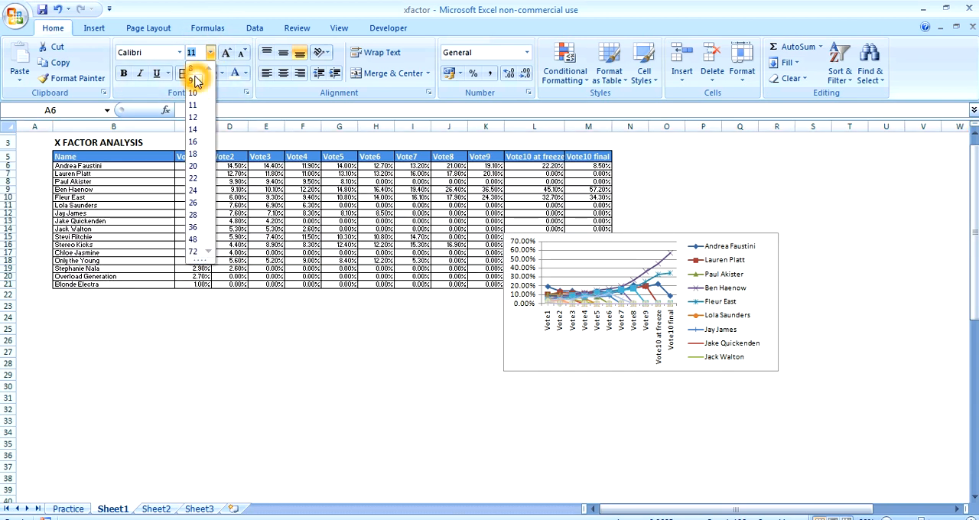
left_click(196, 81)
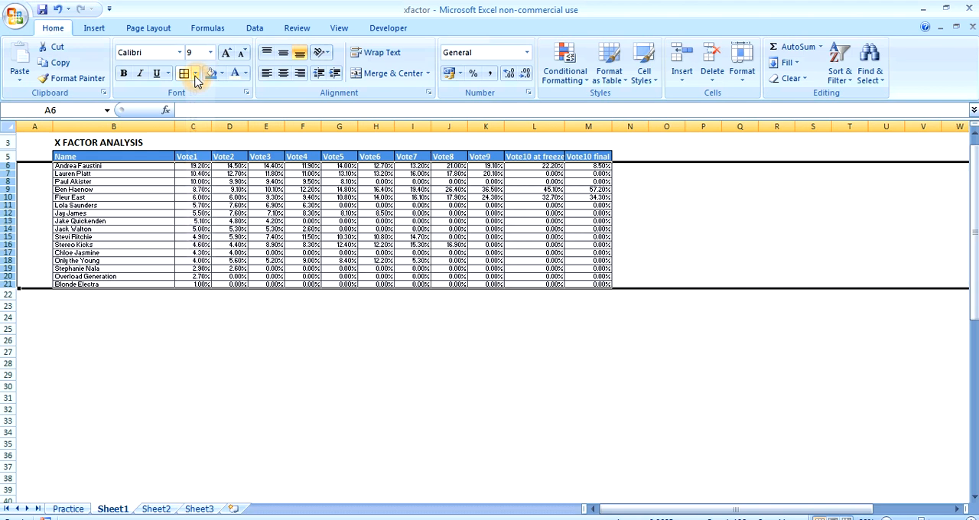
left_click(781, 204)
left_click_drag(769, 238, 299, 388)
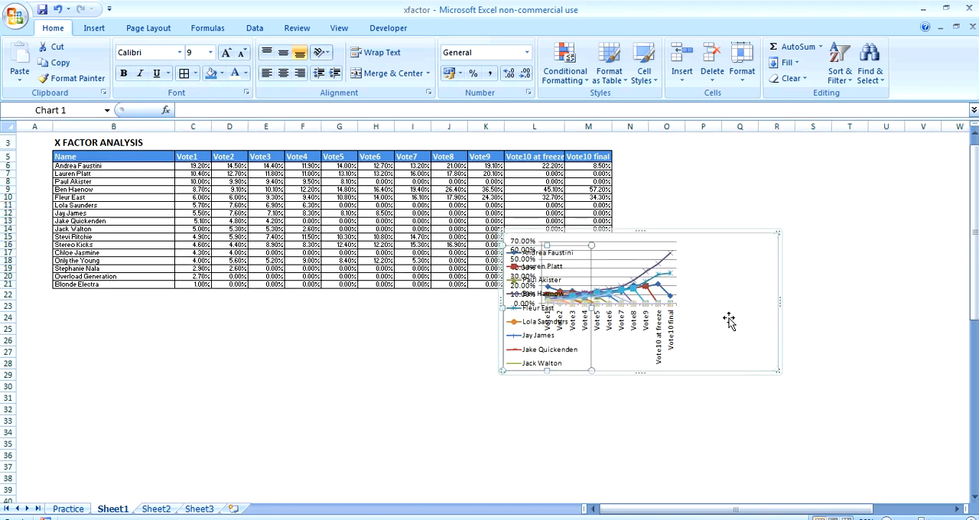
left_click(61, 11)
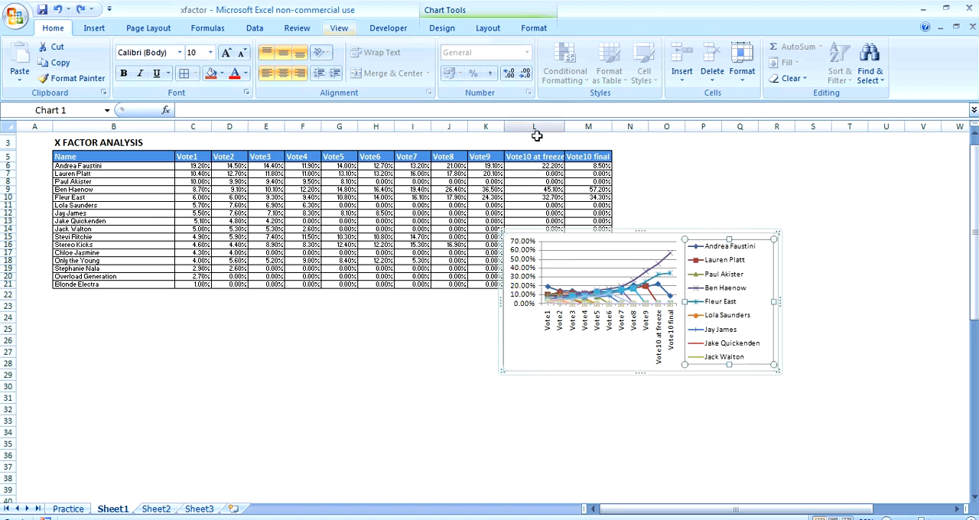
left_click(803, 409)
Move the chart directly below the table and enlarge it to span columns B to M and rows 23 to 39
left_click_drag(543, 363, 90, 431)
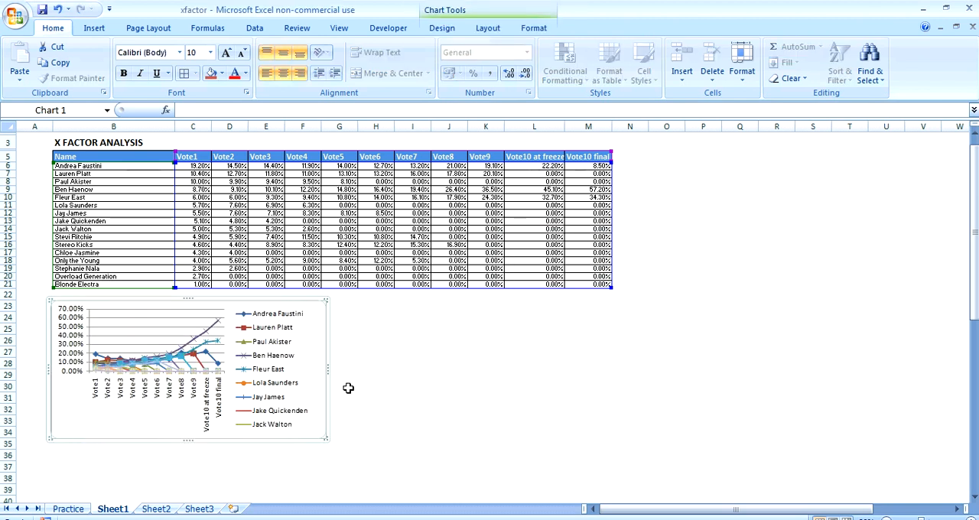
left_click_drag(326, 374, 615, 353)
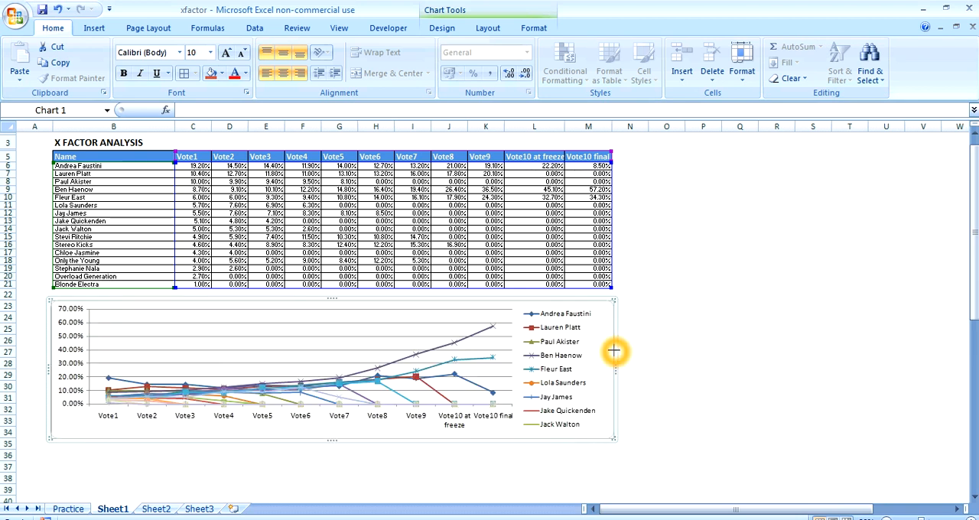
left_click(718, 344)
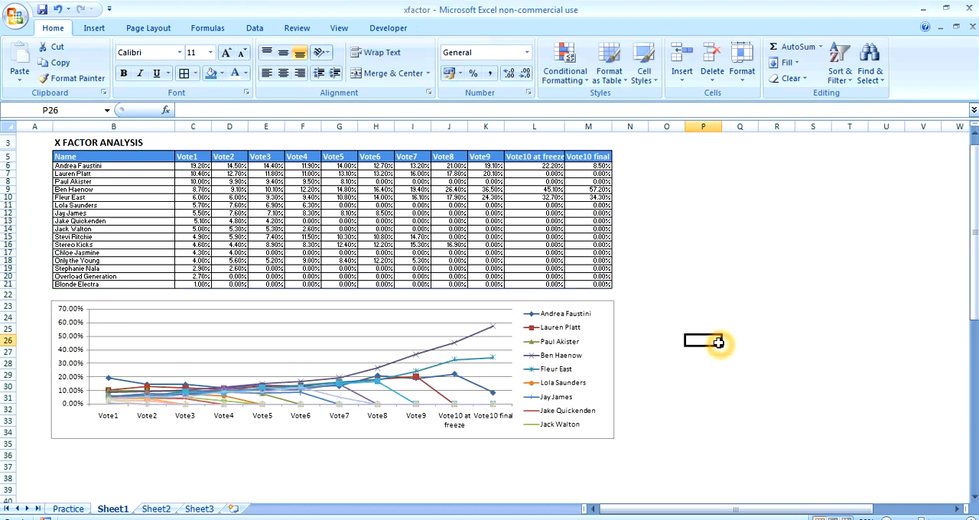
left_click(693, 441)
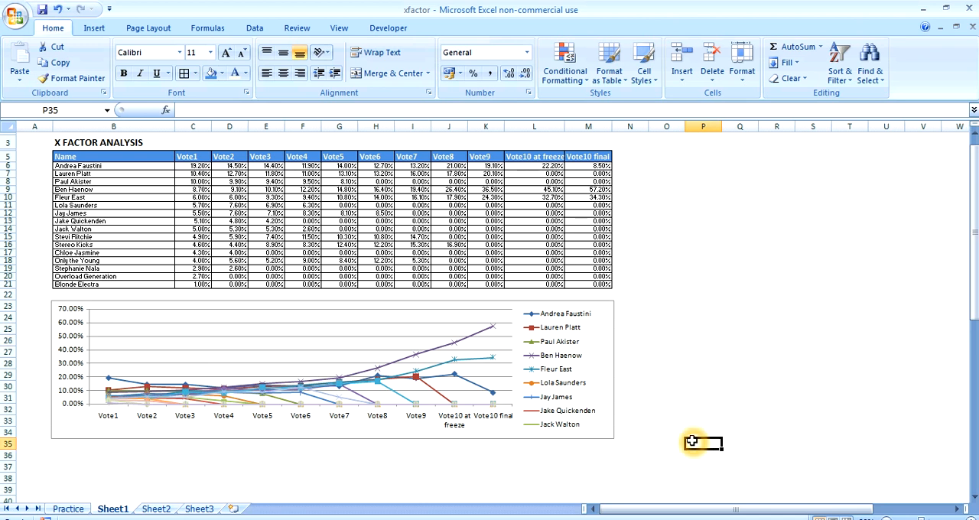
left_click(346, 430)
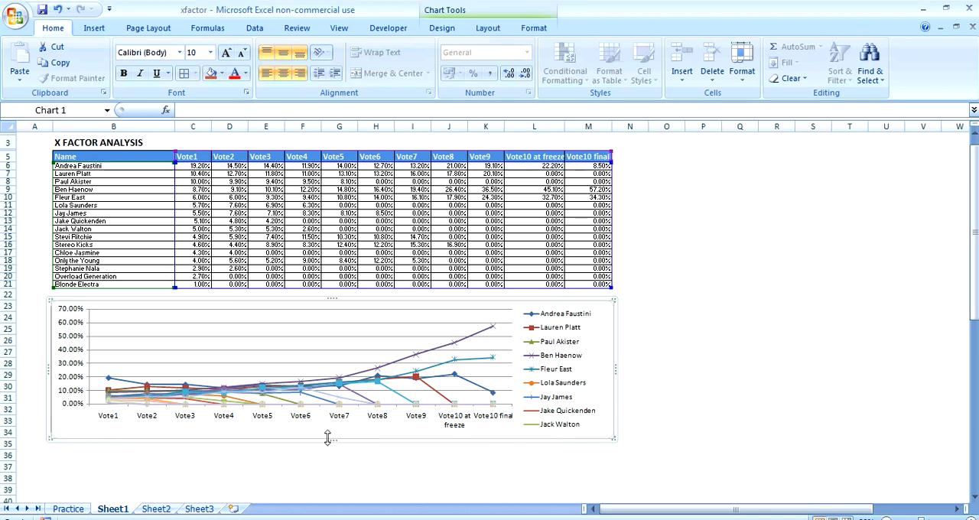
left_click_drag(328, 439, 326, 487)
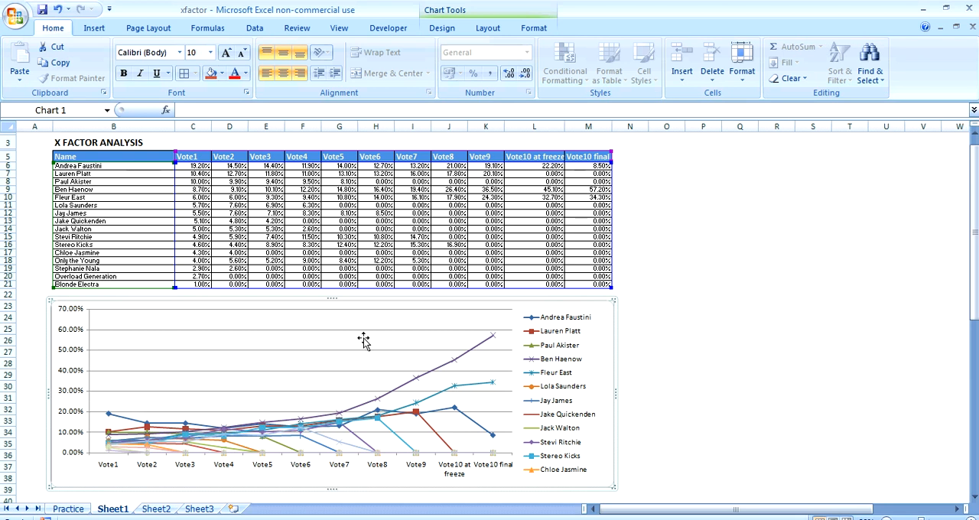
Move the chart beside the table, starting at column N, and resize its width to span about columns N to Z
left_click_drag(410, 303, 815, 153)
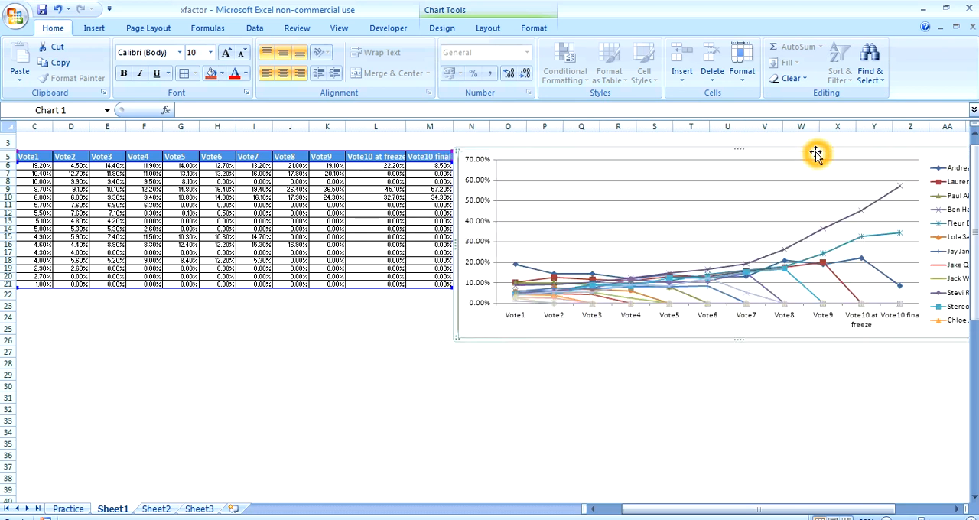
left_click(453, 243)
left_click_drag(458, 242, 750, 215)
left_click_drag(930, 155, 640, 151)
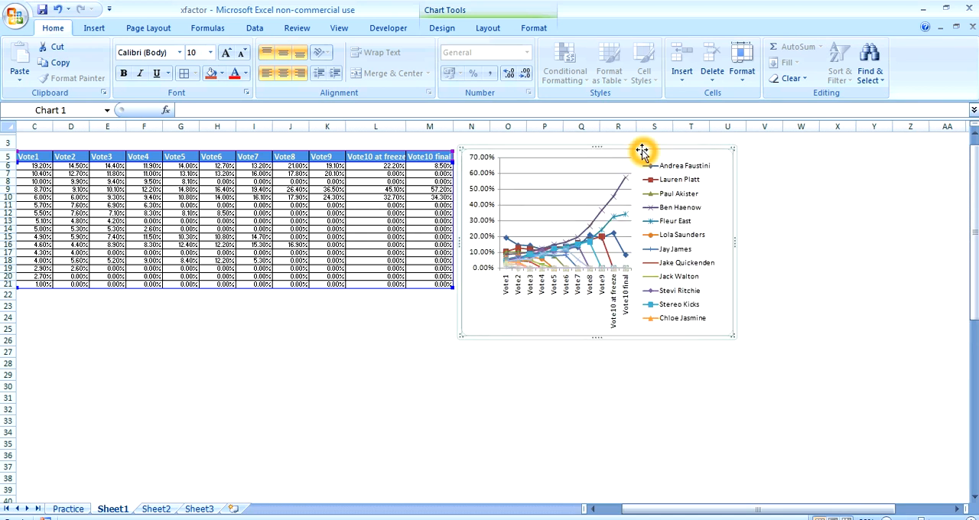
left_click_drag(704, 509, 599, 499)
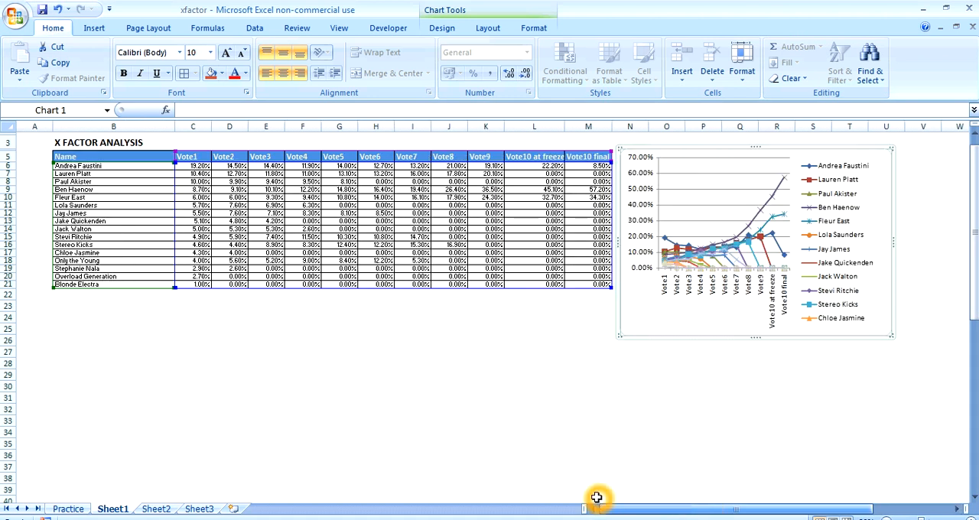
mouse_move(894, 242)
left_mouse_down()
mouse_move(965, 241)
mouse_move(902, 241)
left_mouse_up()
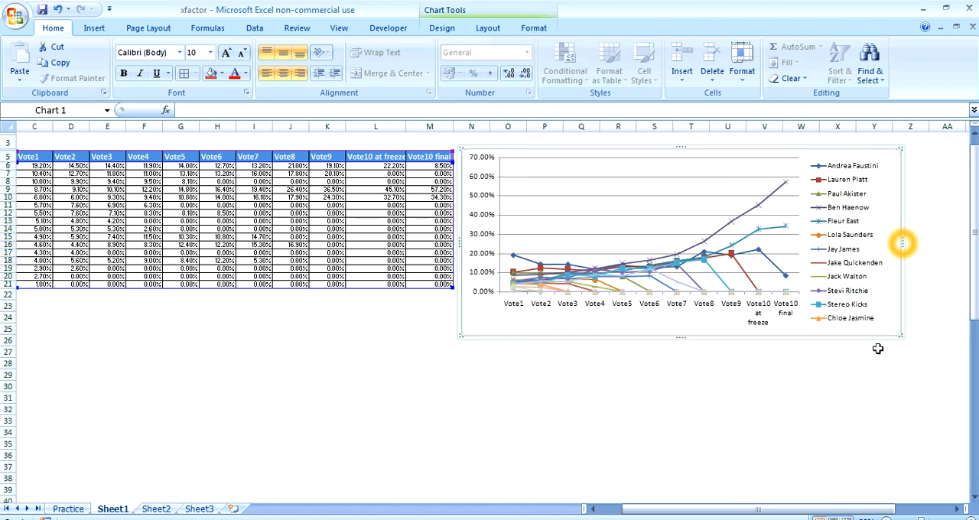
left_click_drag(756, 511, 735, 509)
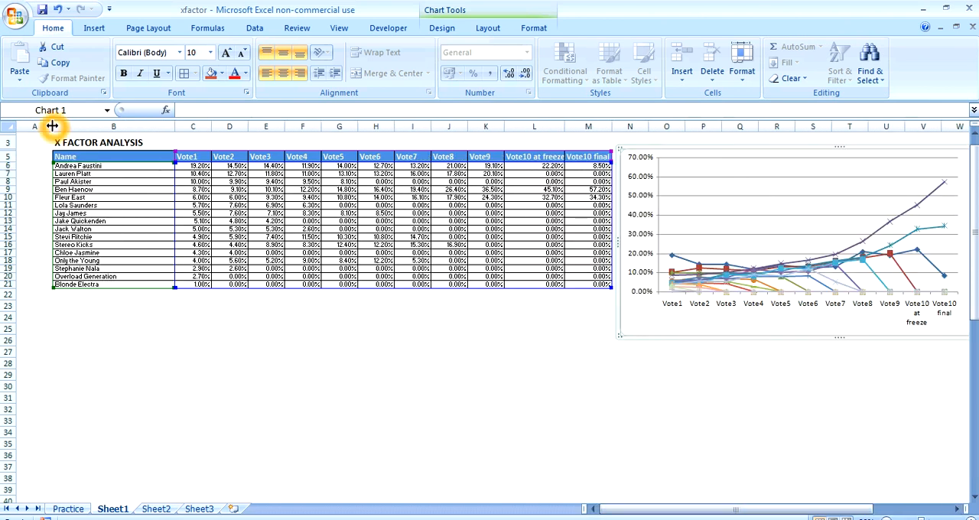
Narrow columns A and B and the two Vote10 columns L and M to make the table more compact
left_click_drag(52, 126, 23, 127)
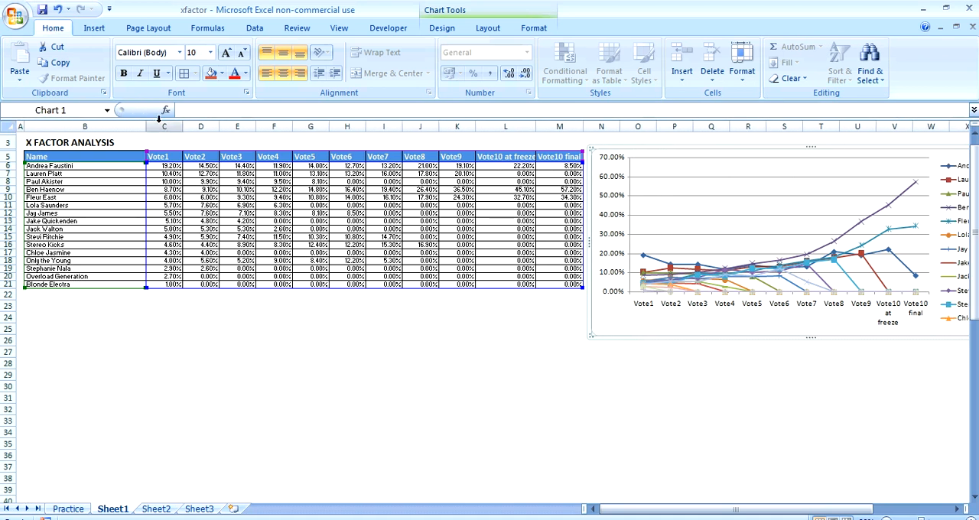
left_click_drag(146, 127, 85, 127)
left_click(254, 371)
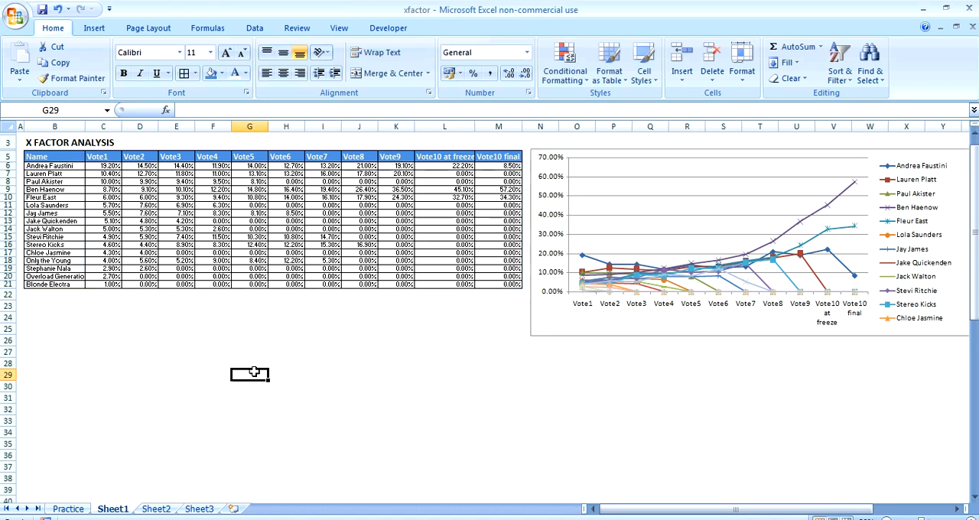
mouse_move(474, 127)
left_mouse_down()
mouse_move(441, 127)
mouse_move(468, 130)
left_mouse_up()
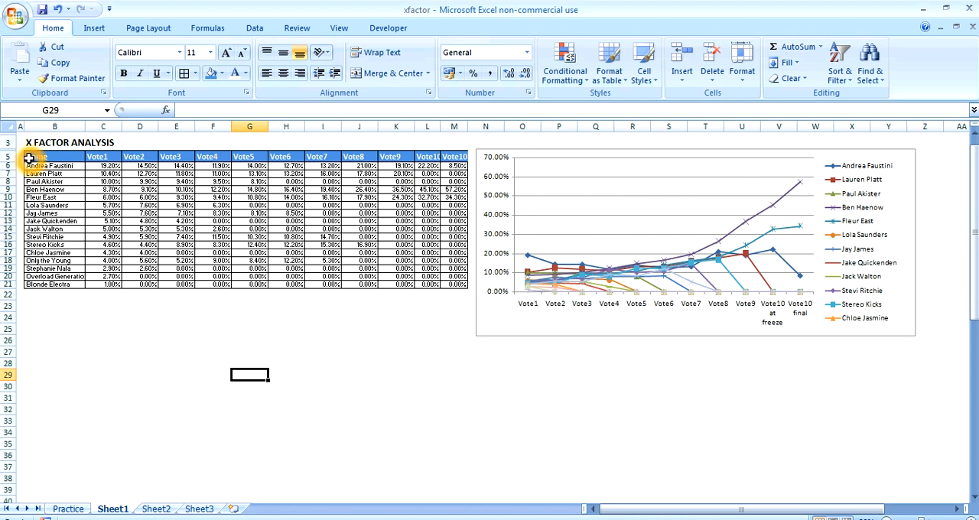
Wrap the text in headers B5:M5, adjusting row 5's height and the widths of columns L and M to fit two lines
left_click_drag(28, 158, 449, 158)
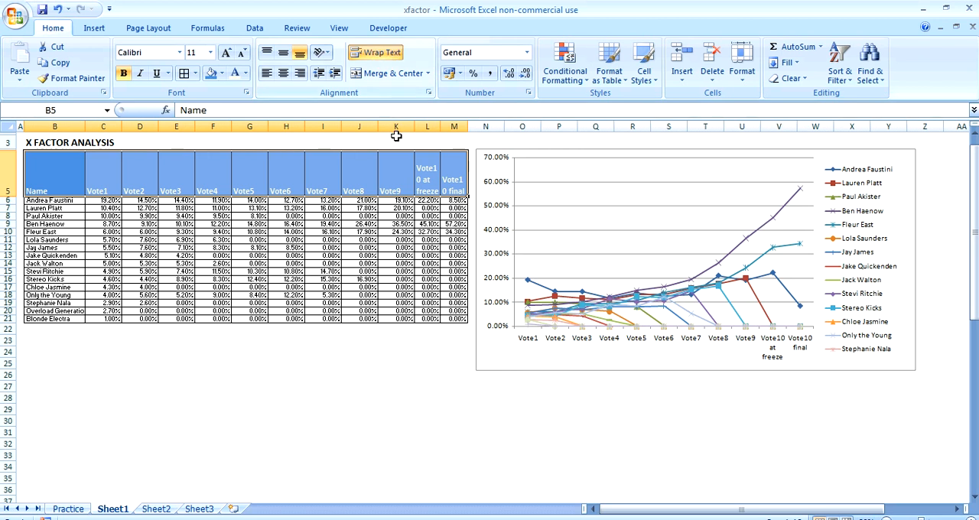
left_click_drag(5, 198, 4, 181)
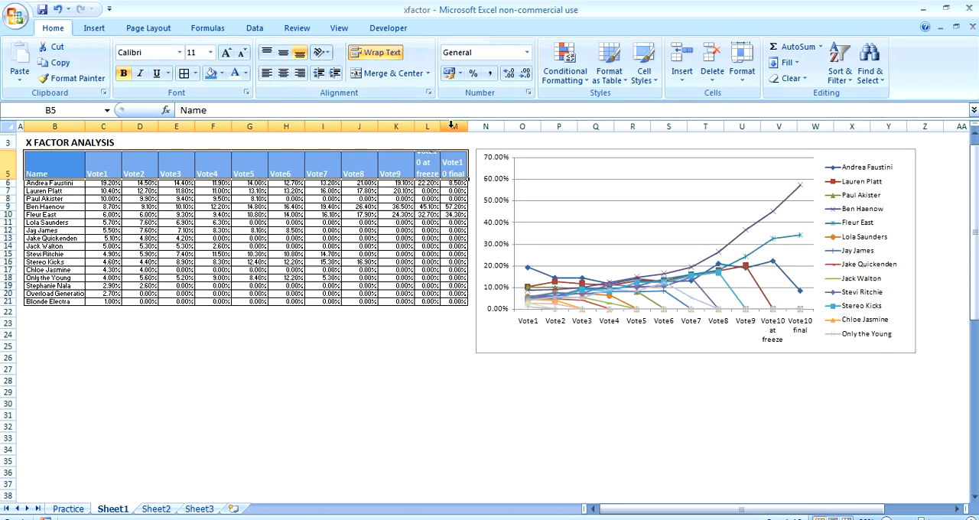
mouse_move(442, 124)
left_mouse_down()
mouse_move(481, 128)
mouse_move(450, 127)
left_mouse_up()
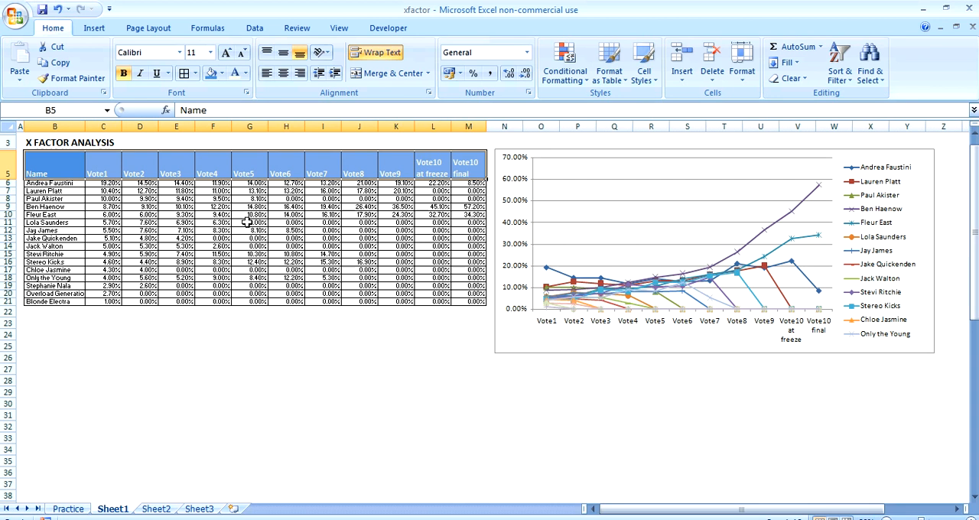
Align the table headers in B5:M5 vertically to the middle of their cells
left_click_drag(34, 156, 461, 170)
left_click(283, 54)
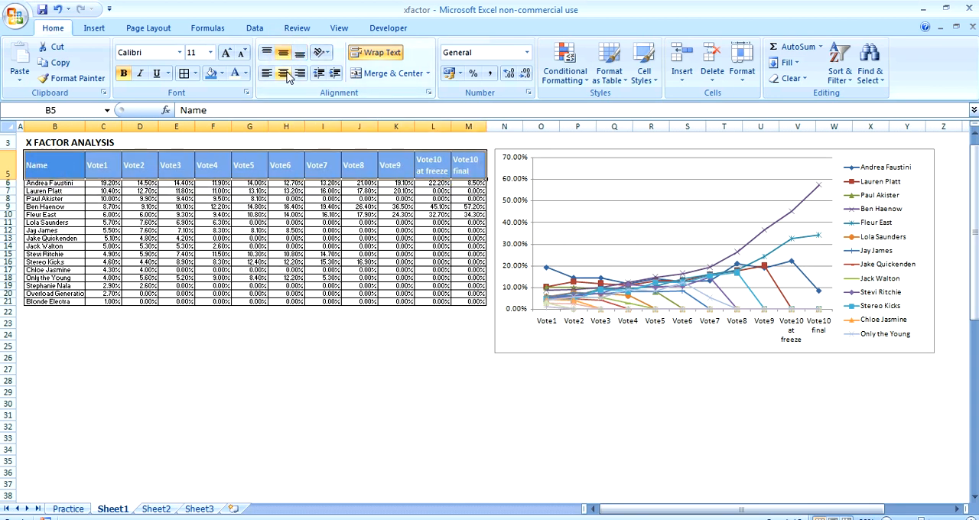
left_click(396, 358)
Make the chart taller so it extends down to about row 35 and its legend has room for every contestant
left_click(681, 350)
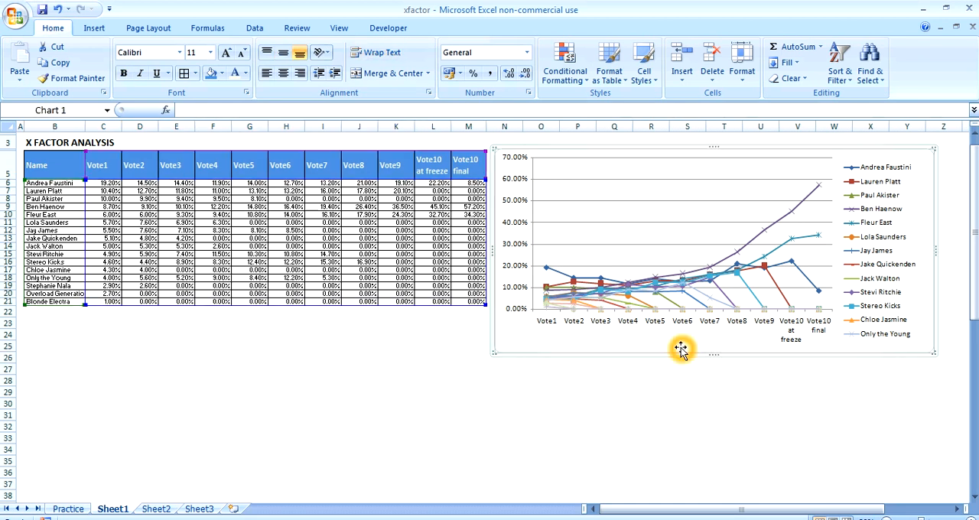
left_click_drag(712, 355, 714, 459)
left_click(405, 444)
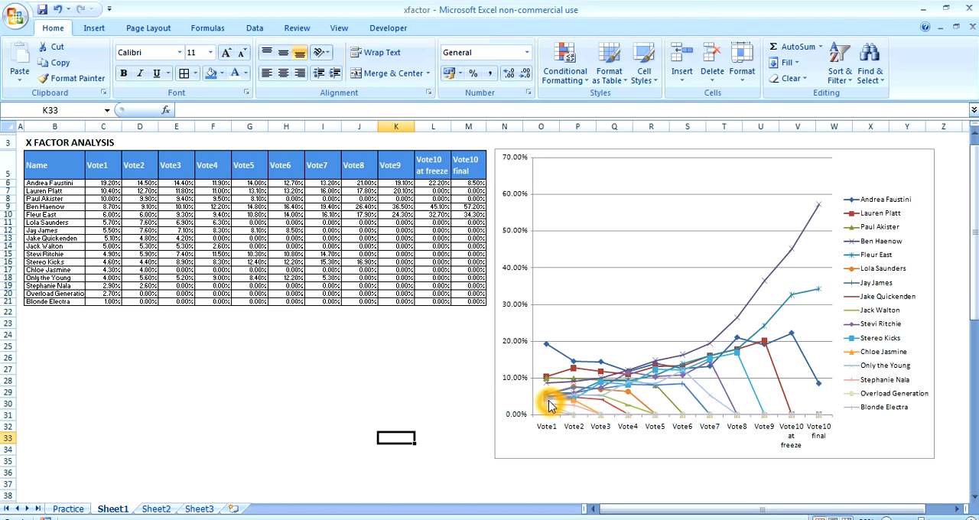
Turn on AutoFilter for the table headers in B5:M5 and look through the Name column's filter options
left_click(65, 167)
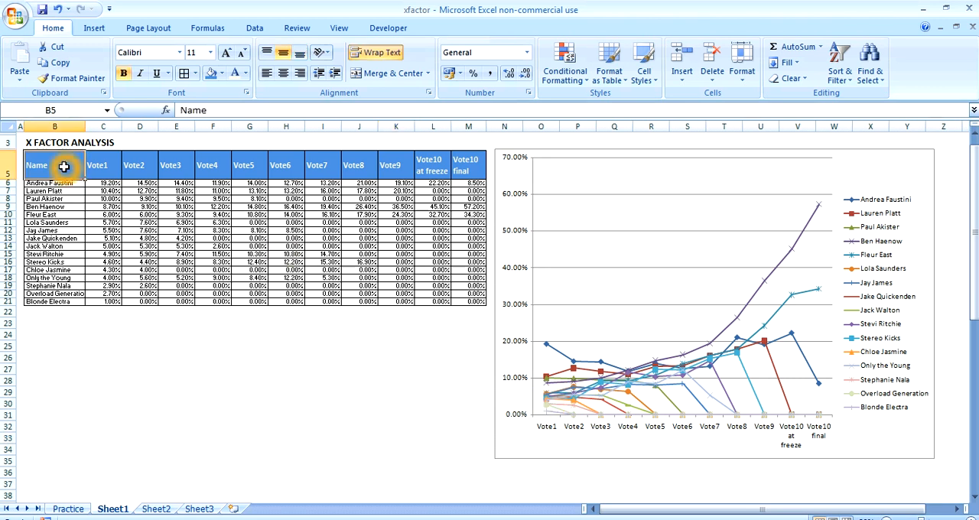
key("alt+d")
key("f")
key("f")
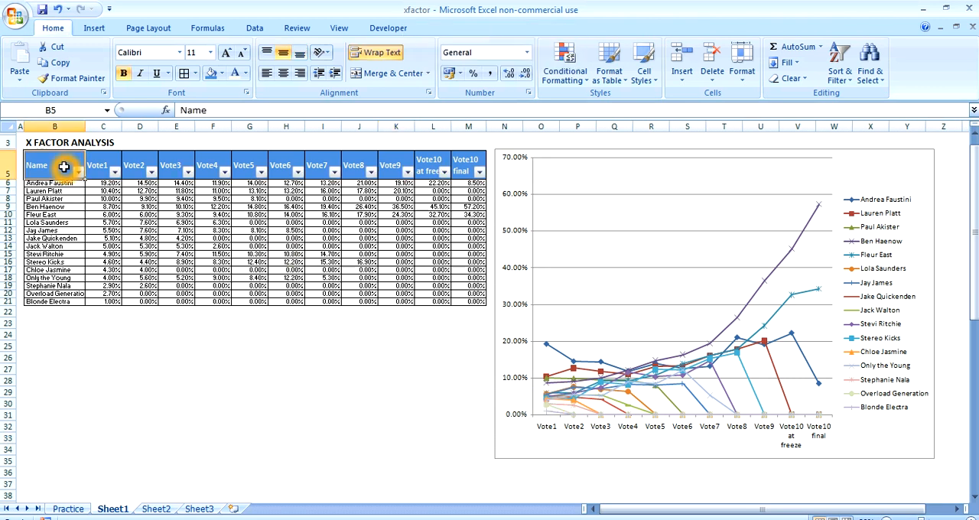
left_click(79, 173)
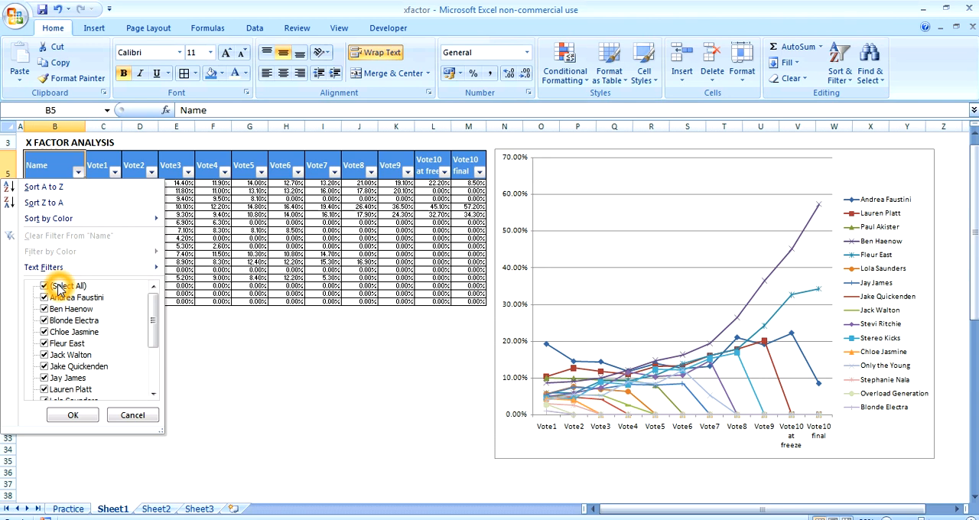
key("Escape")
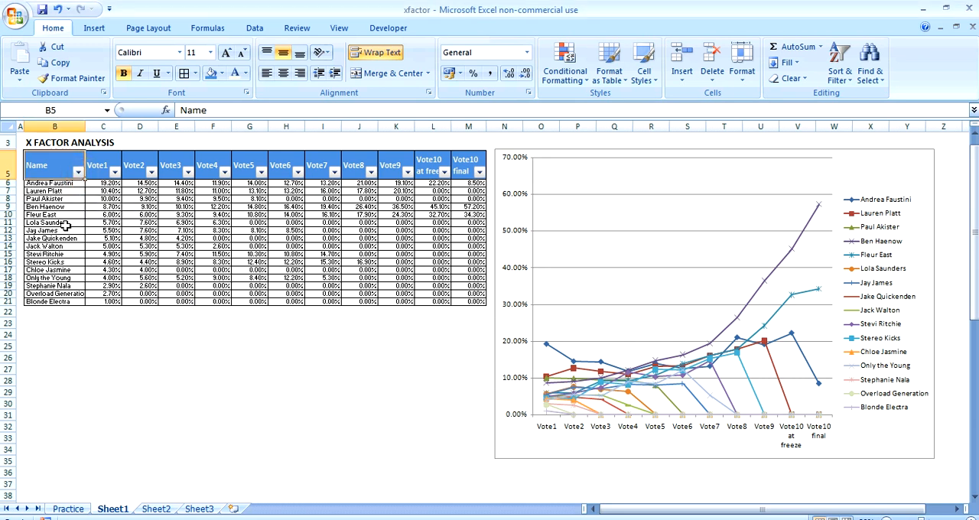
Filter the Name column to show only Andrea Faustini, Ben Haenow and Fleur East
left_click(77, 172)
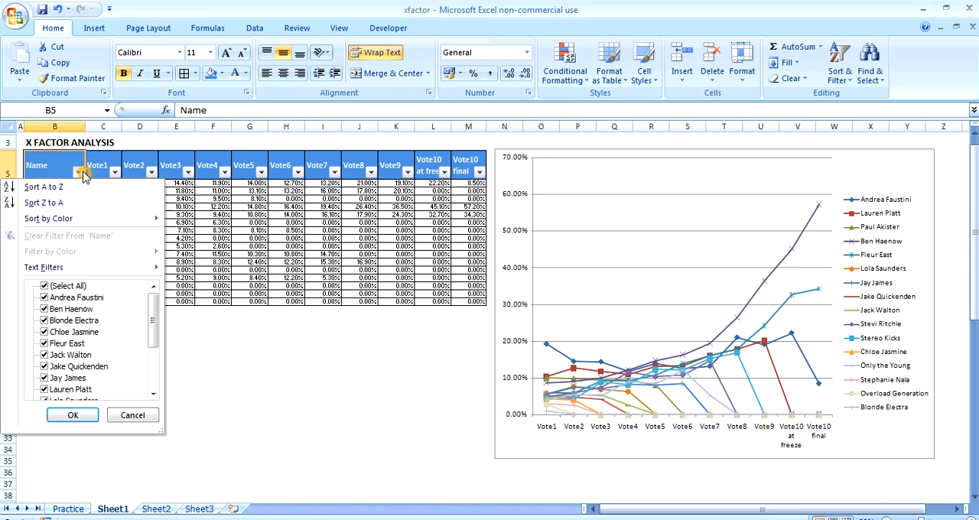
left_click(43, 285)
left_click(44, 297)
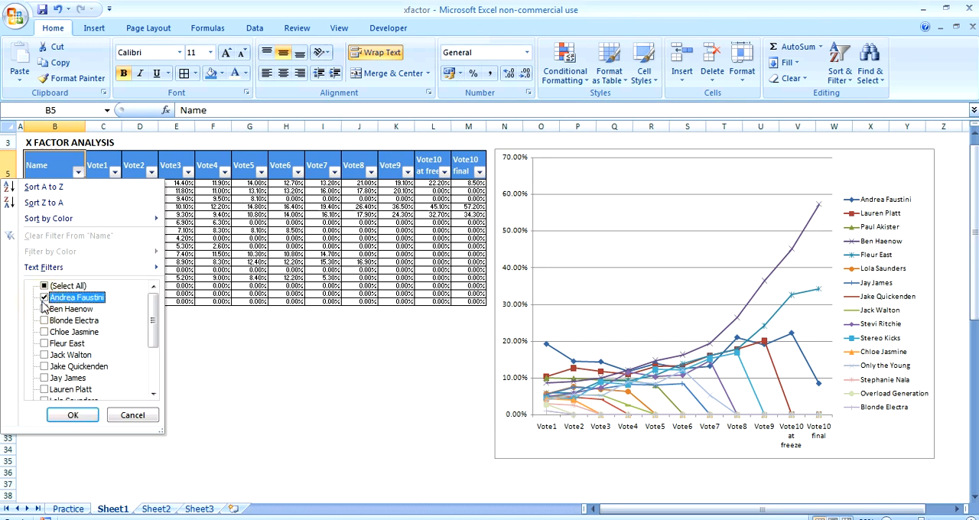
left_click(44, 309)
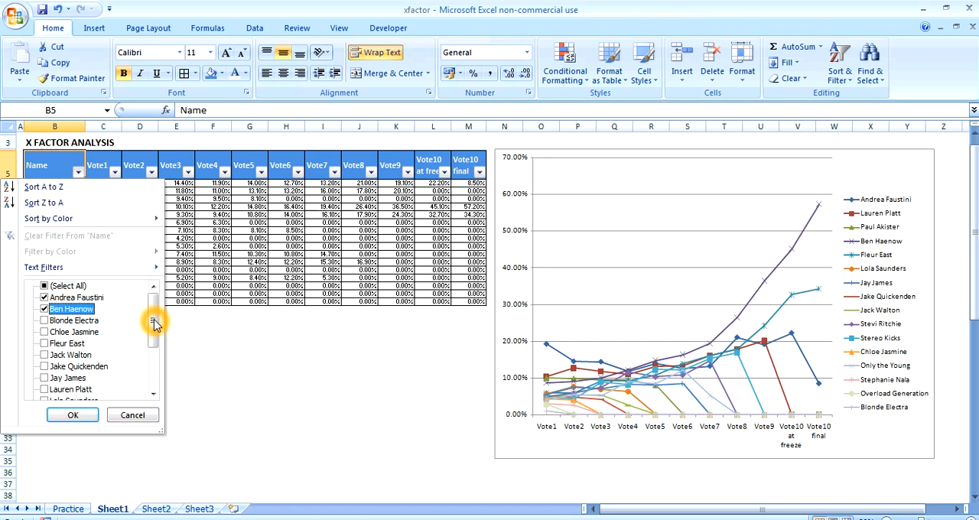
left_click(44, 343)
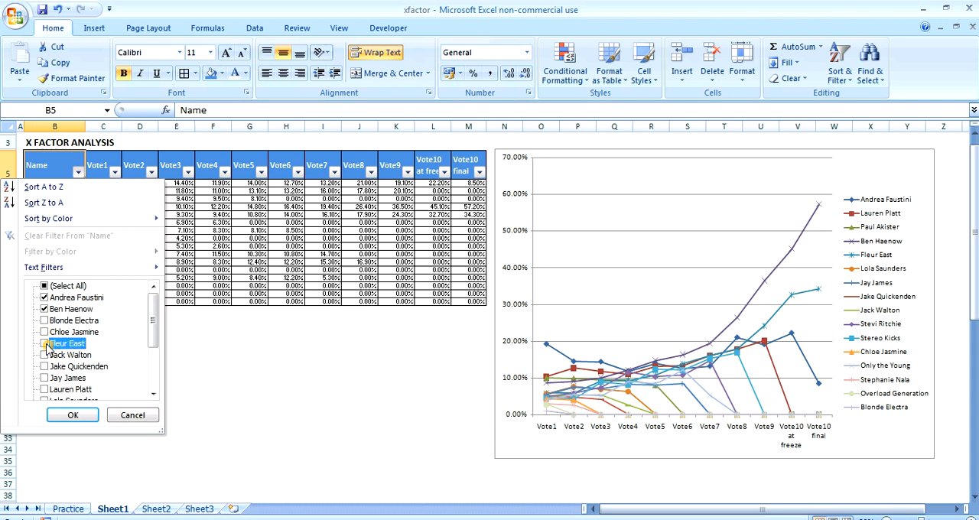
left_click(73, 416)
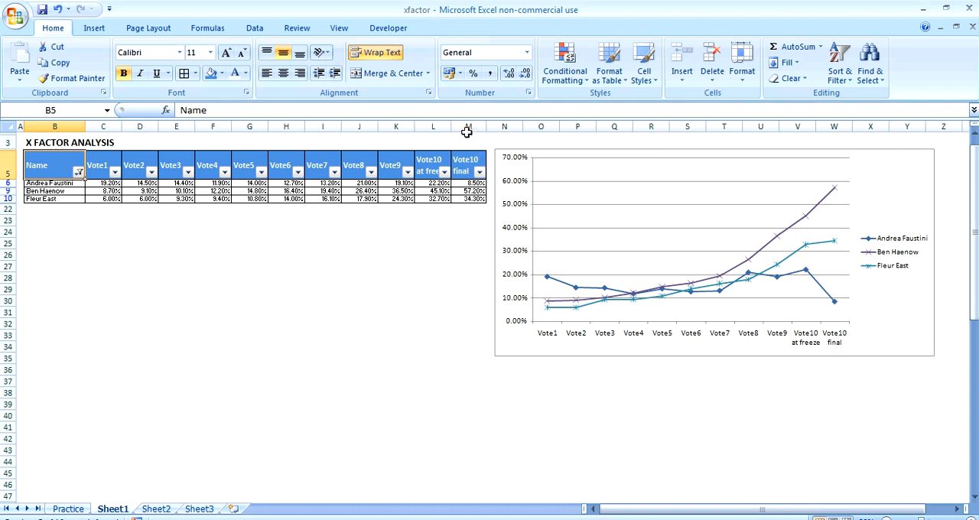
Hide columns D through M so the table and chart show only Vote1
left_click_drag(466, 131, 136, 103)
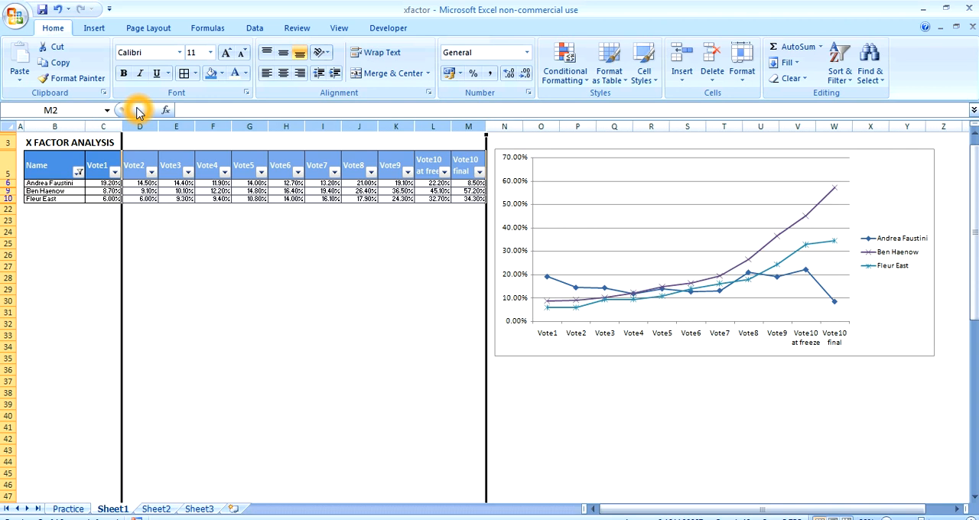
right_click(174, 126)
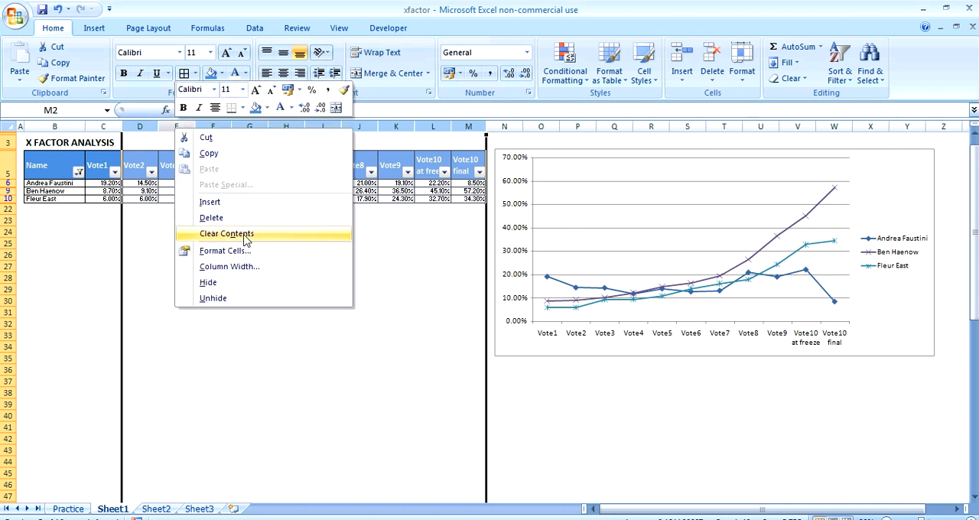
left_click(235, 284)
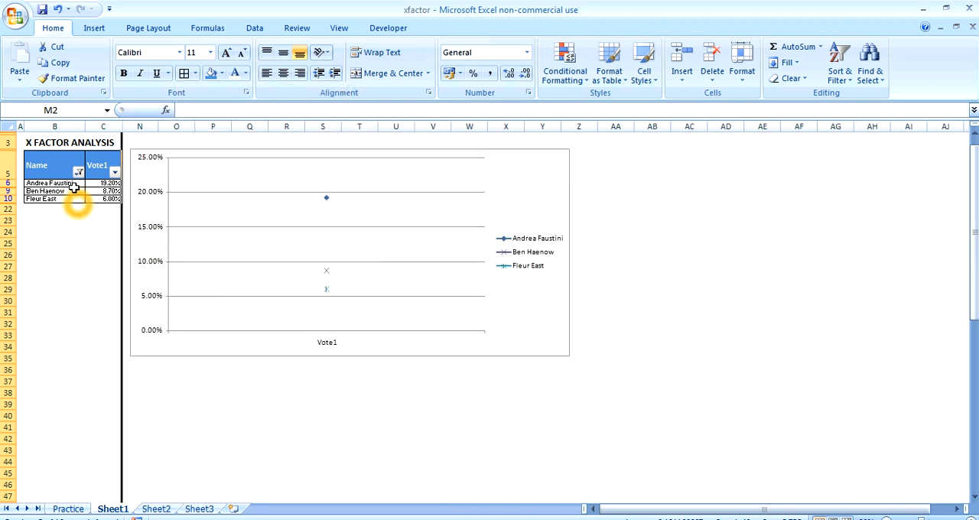
Reselect all contestants in the Name column filter so the table and chart include everyone
left_click(79, 172)
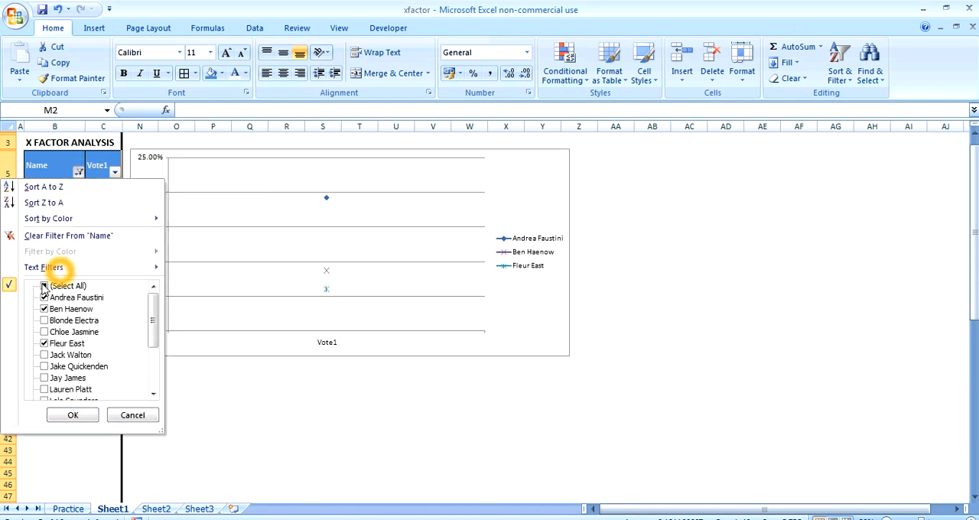
left_click(45, 286)
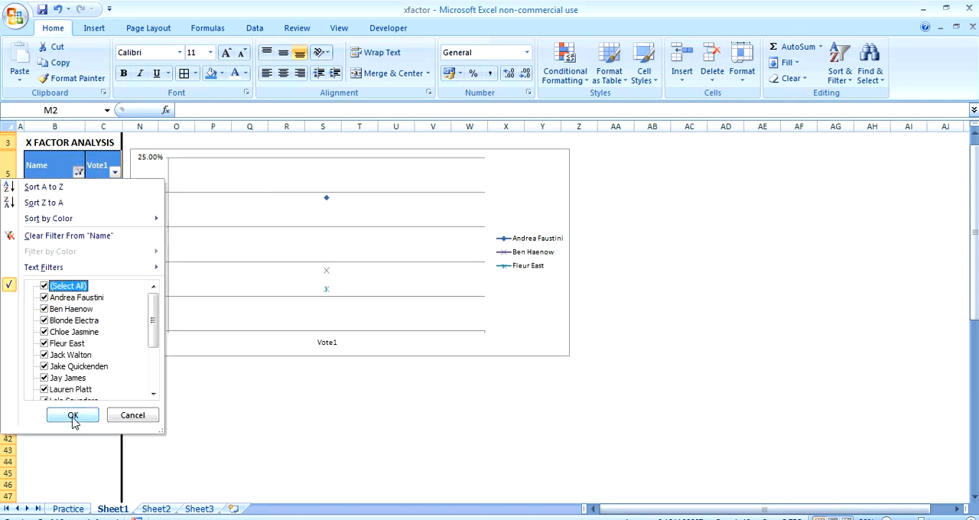
left_click(73, 415)
left_click(666, 360)
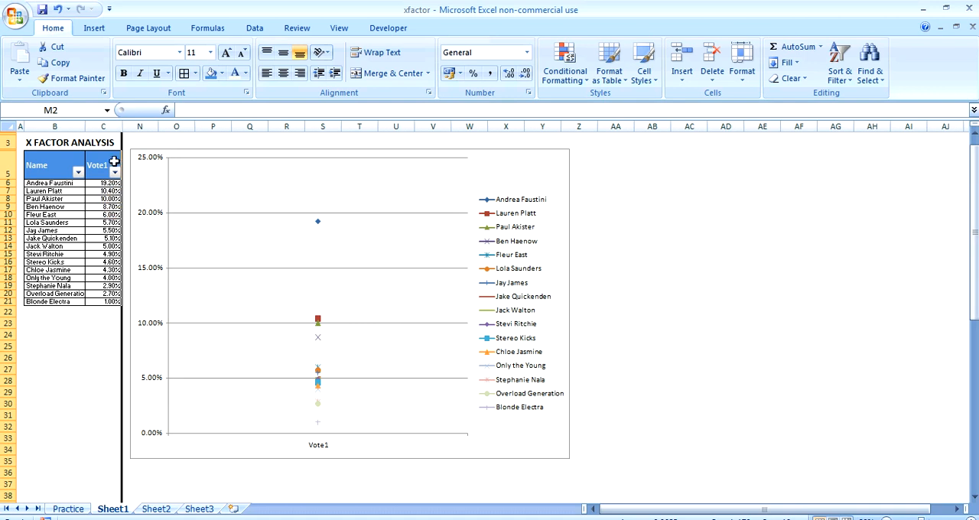
Unhide the vote columns between C and N, and hide columns E through M to leave only Vote1 and Vote2
left_click(114, 121)
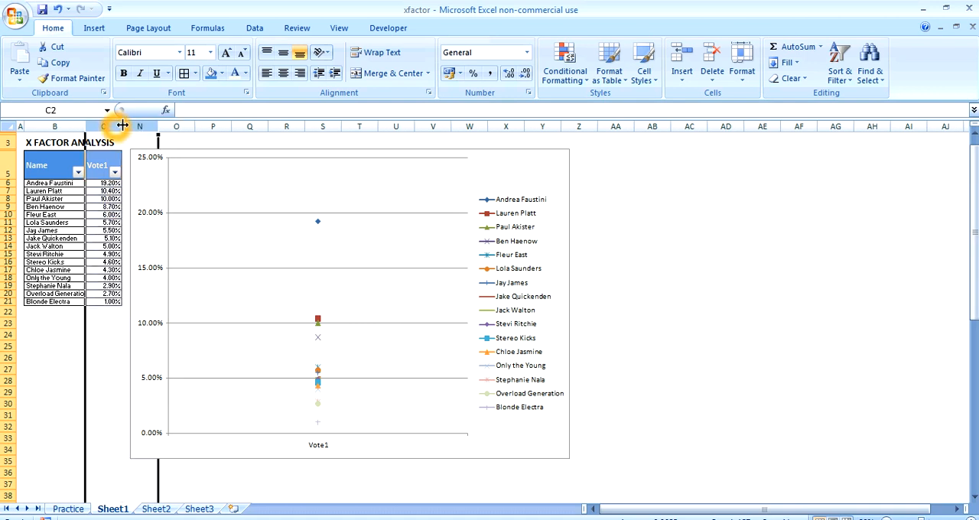
right_click(129, 120)
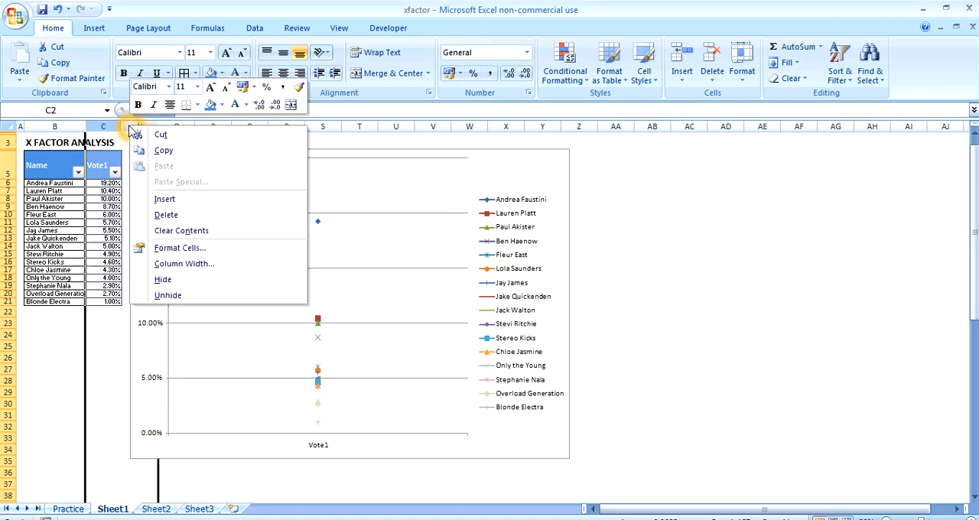
left_click(190, 299)
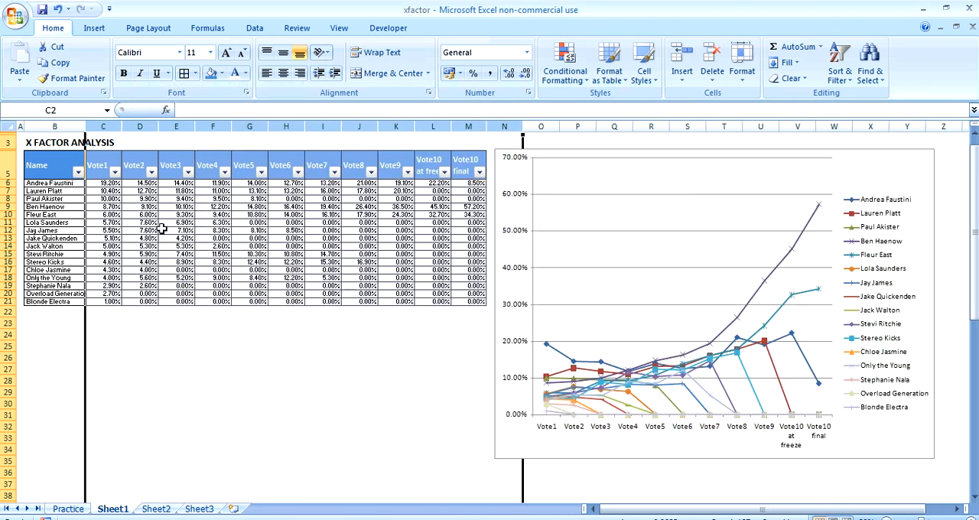
left_click_drag(172, 125, 467, 125)
right_click(466, 124)
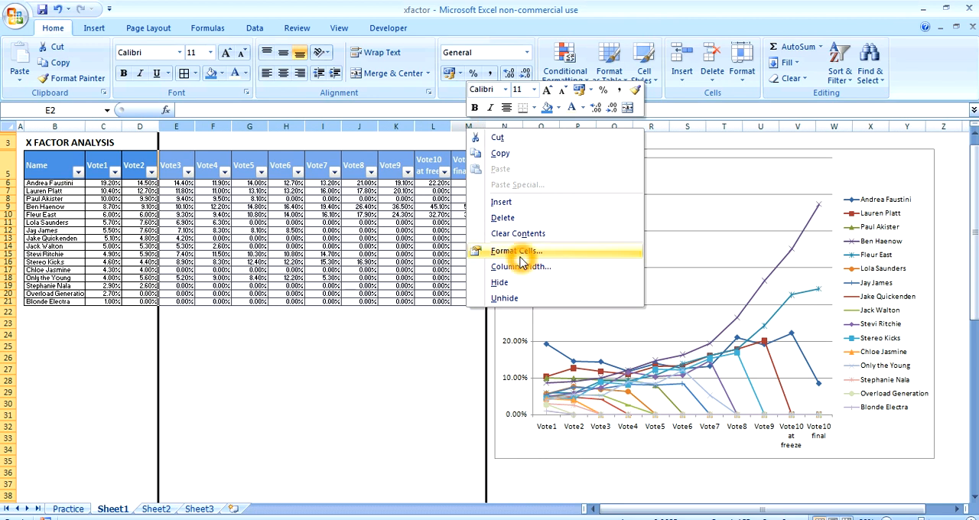
left_click(521, 282)
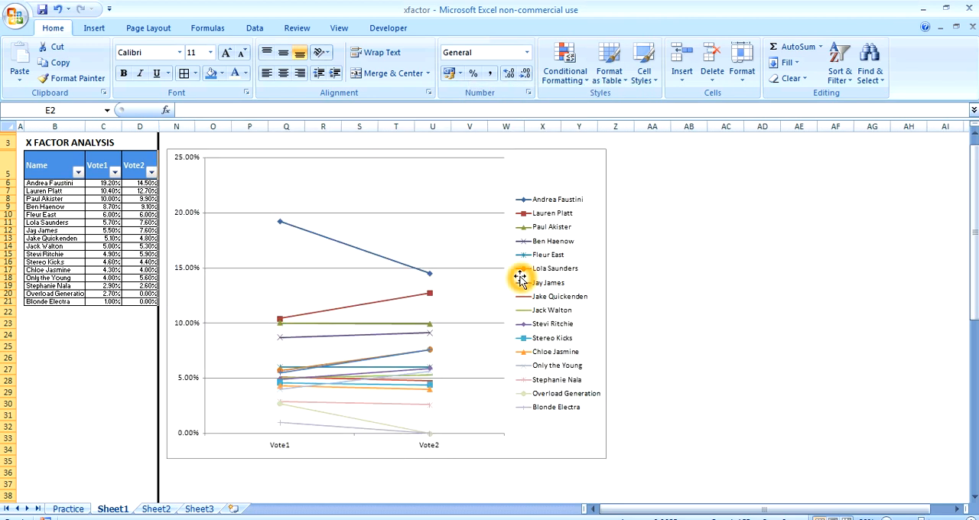